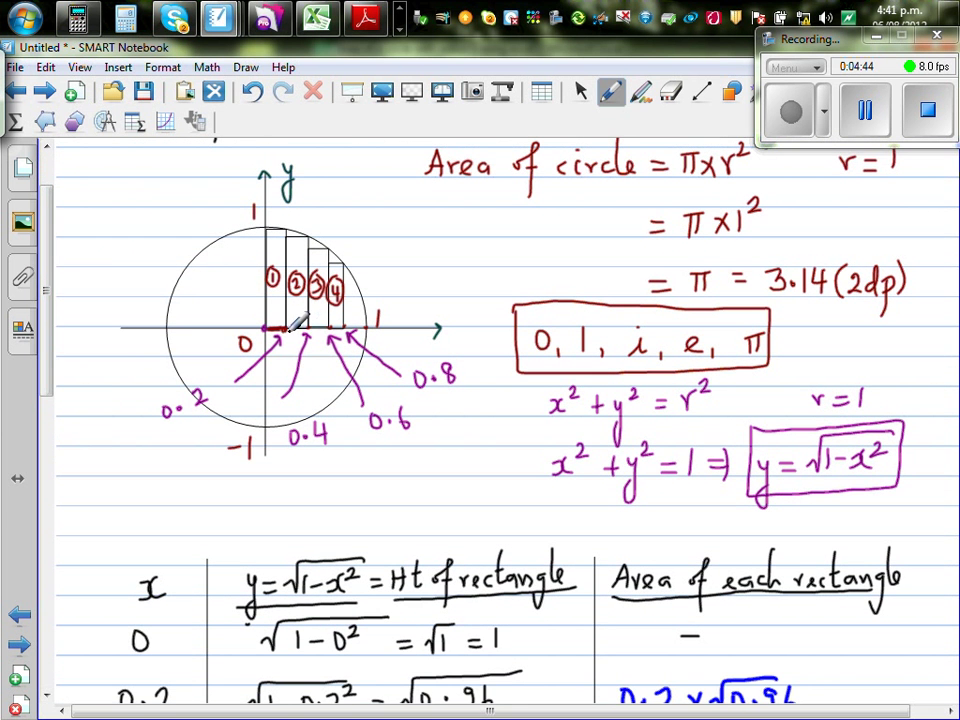
Write a dash in the area column for x = 0 and a circled 1 beside the 0.2 row
{"action": "mouse_move", "coordinate": [47, 261]}
{"action": "left_mouse_down"}
{"action": "mouse_move", "coordinate": [52, 278]}
{"action": "mouse_move", "coordinate": [50, 266]}
{"action": "left_mouse_up"}
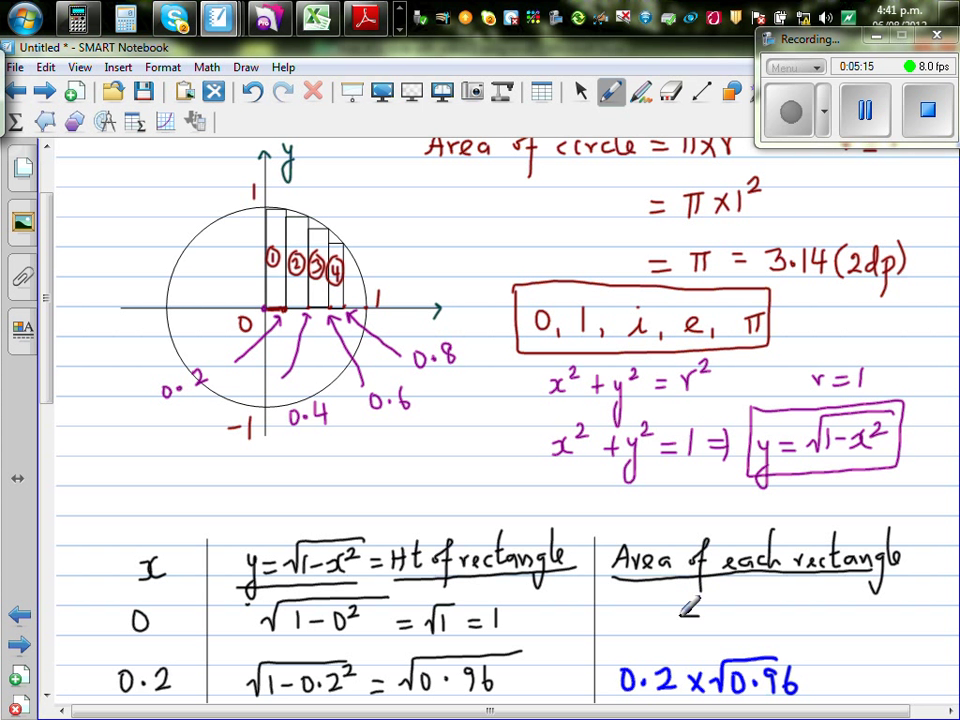
{"action": "left_click_drag", "start_coordinate": [680, 617], "coordinate": [698, 617]}
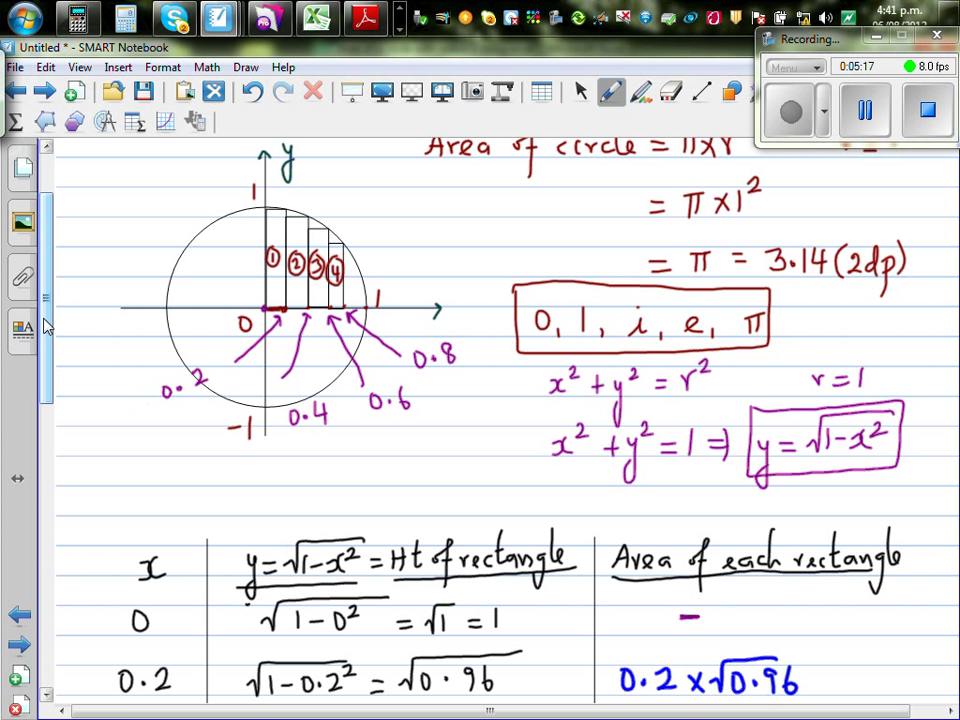
{"action": "scroll", "coordinate": [44, 325], "scroll_direction": "down", "scroll_amount": 1}
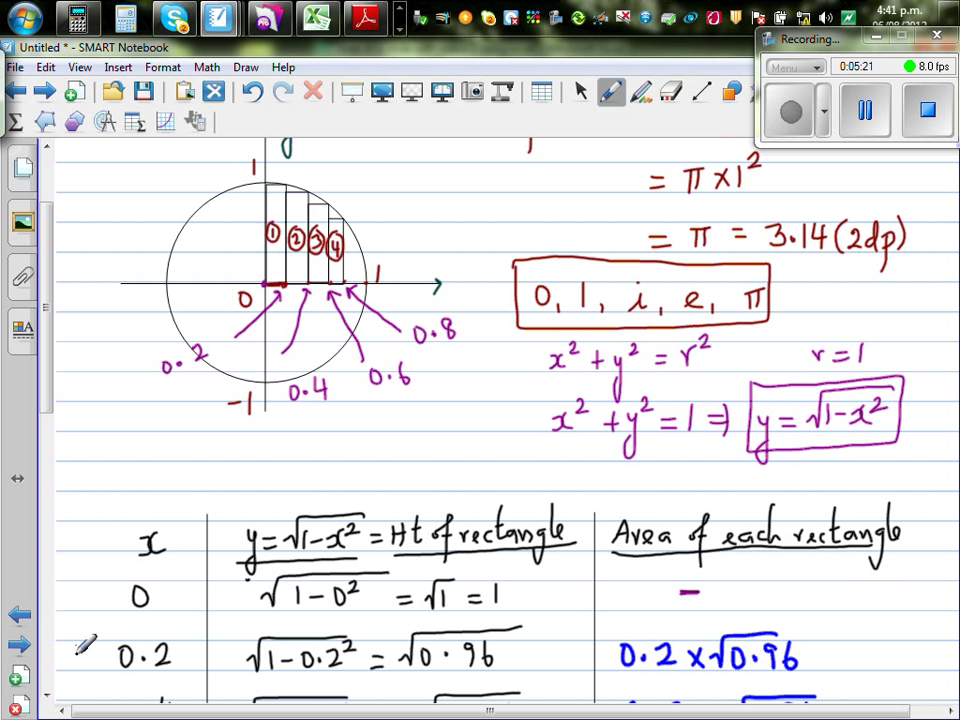
{"action": "mouse_move", "coordinate": [75, 645]}
{"action": "left_mouse_down"}
{"action": "mouse_move", "coordinate": [75, 658]}
{"action": "mouse_move", "coordinate": [82, 643]}
{"action": "left_mouse_up"}
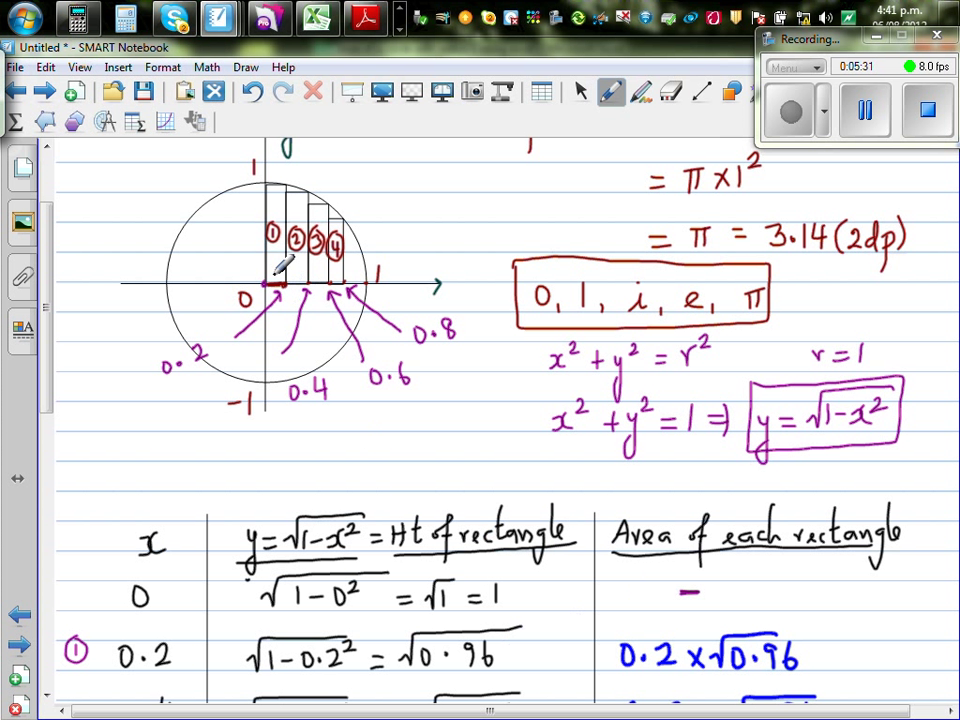
Trace the first rectangle's base on the x-axis and label its height √0.96 with an arrow
{"action": "left_click_drag", "start_coordinate": [273, 284], "coordinate": [286, 284]}
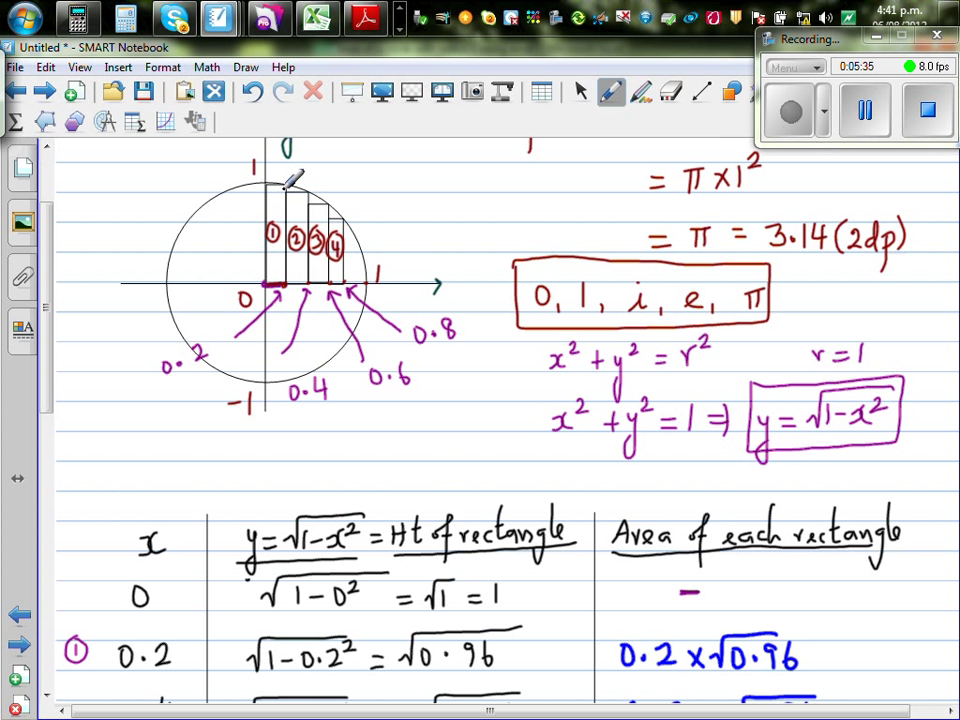
{"action": "mouse_move", "coordinate": [274, 194]}
{"action": "left_mouse_down"}
{"action": "mouse_move", "coordinate": [307, 183]}
{"action": "mouse_move", "coordinate": [331, 149]}
{"action": "mouse_move", "coordinate": [349, 146]}
{"action": "mouse_move", "coordinate": [357, 175]}
{"action": "mouse_move", "coordinate": [369, 170]}
{"action": "left_mouse_up"}
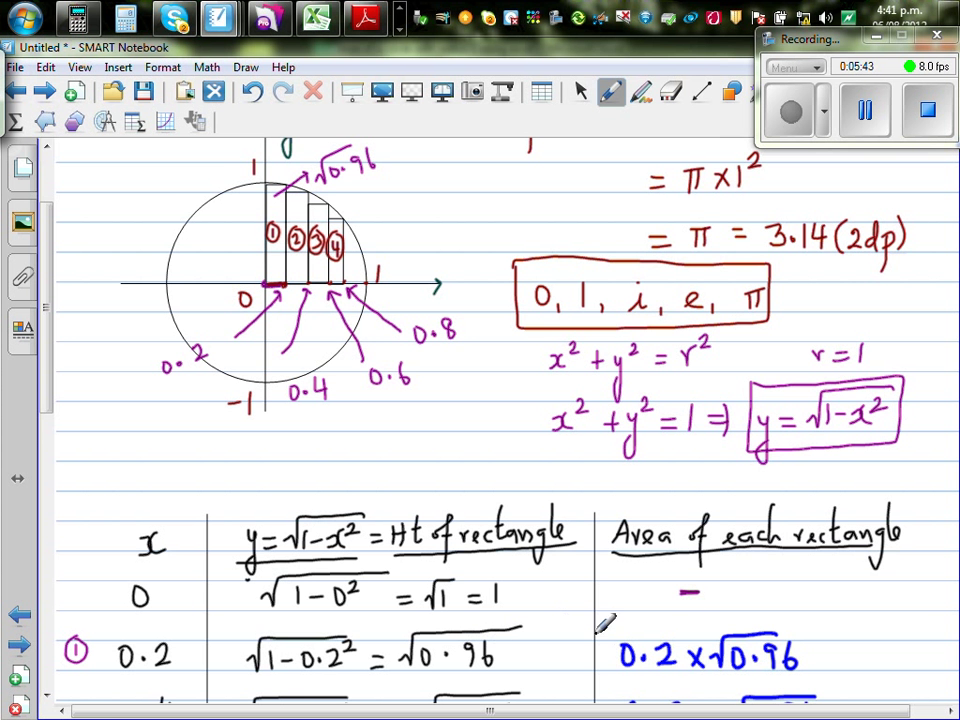
Number the table rows for x = 0.4, 0.6 and 0.8 with circled 2, 3 and 4
{"action": "scroll", "coordinate": [52, 268], "scroll_direction": "down", "scroll_amount": 2}
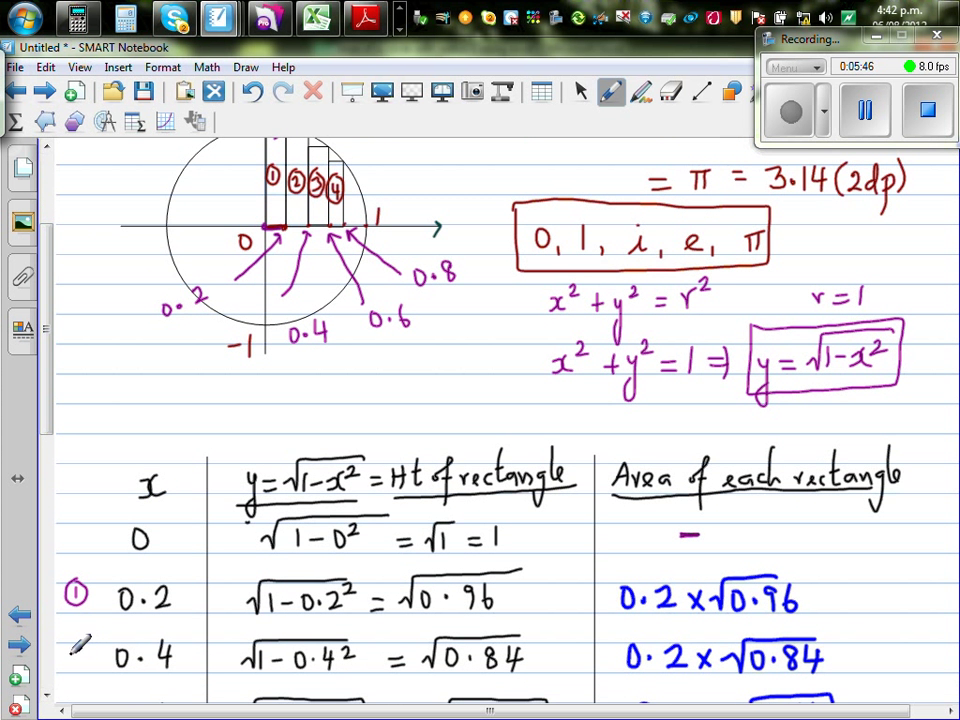
{"action": "mouse_move", "coordinate": [75, 645]}
{"action": "left_mouse_down"}
{"action": "mouse_move", "coordinate": [66, 662]}
{"action": "mouse_move", "coordinate": [80, 648]}
{"action": "mouse_move", "coordinate": [84, 664]}
{"action": "left_mouse_up"}
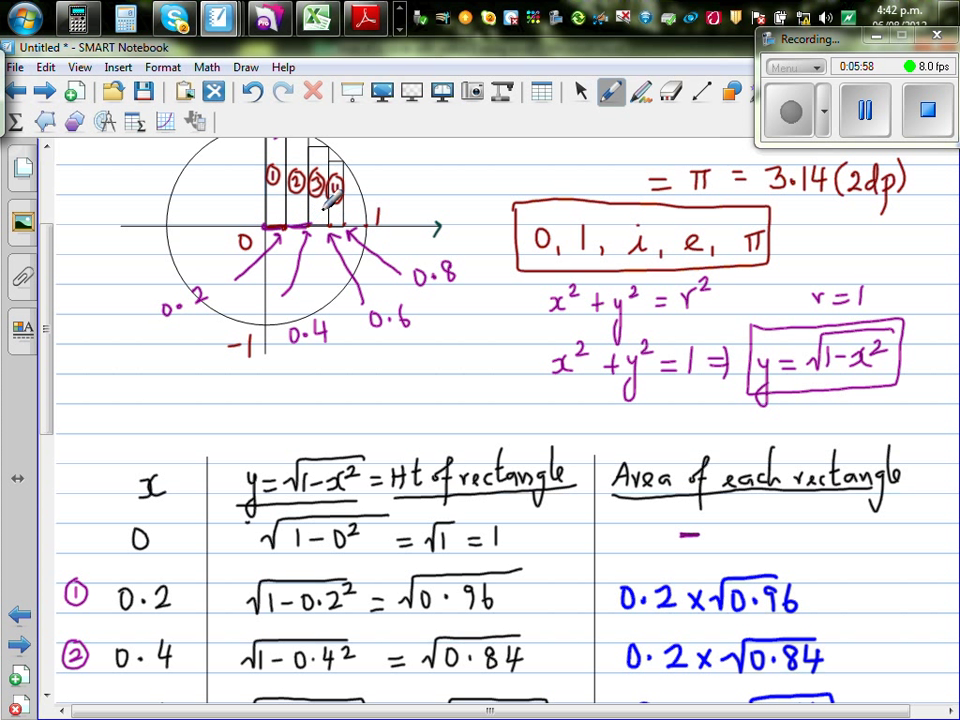
{"action": "left_click_drag", "start_coordinate": [50, 328], "coordinate": [52, 366]}
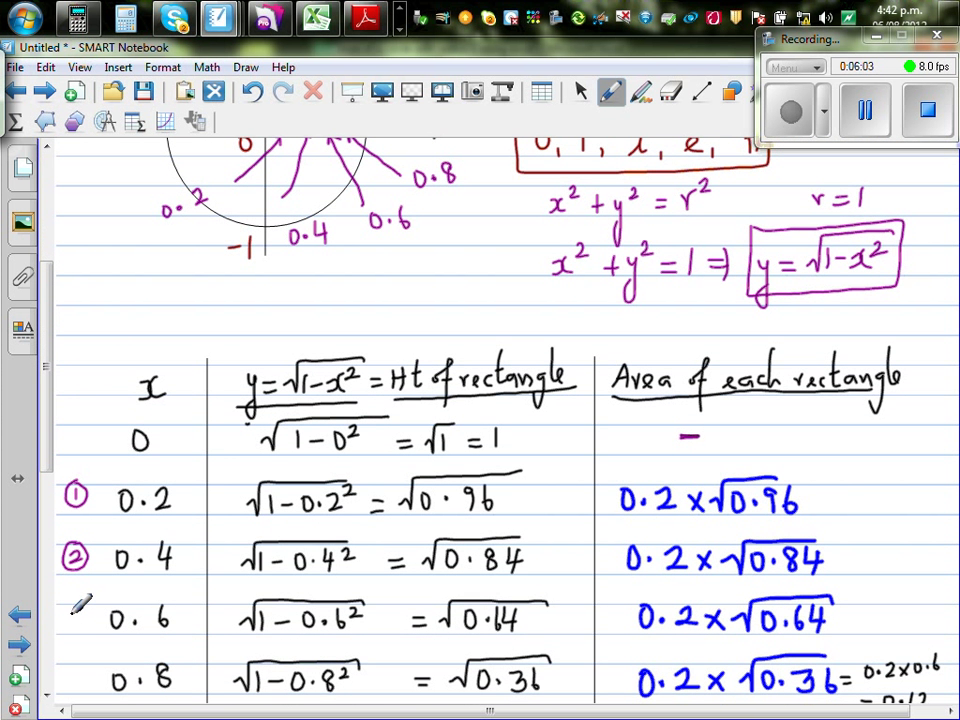
{"action": "mouse_move", "coordinate": [70, 610]}
{"action": "left_mouse_down"}
{"action": "mouse_move", "coordinate": [80, 618]}
{"action": "mouse_move", "coordinate": [72, 628]}
{"action": "mouse_move", "coordinate": [66, 612]}
{"action": "mouse_move", "coordinate": [92, 612]}
{"action": "left_mouse_up"}
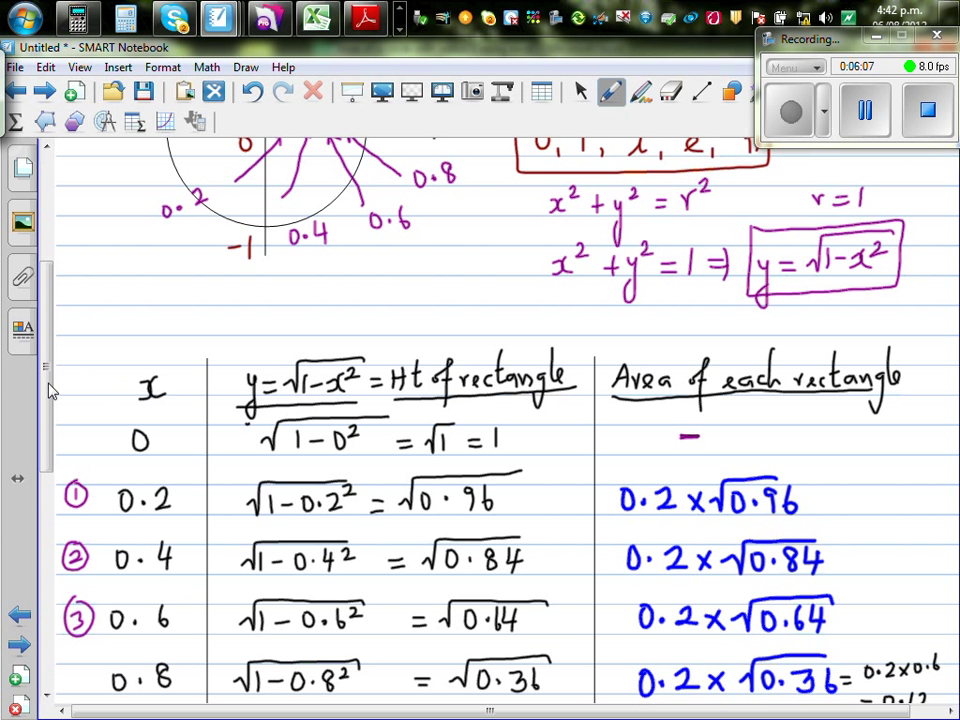
{"action": "left_click_drag", "start_coordinate": [47, 386], "coordinate": [72, 413]}
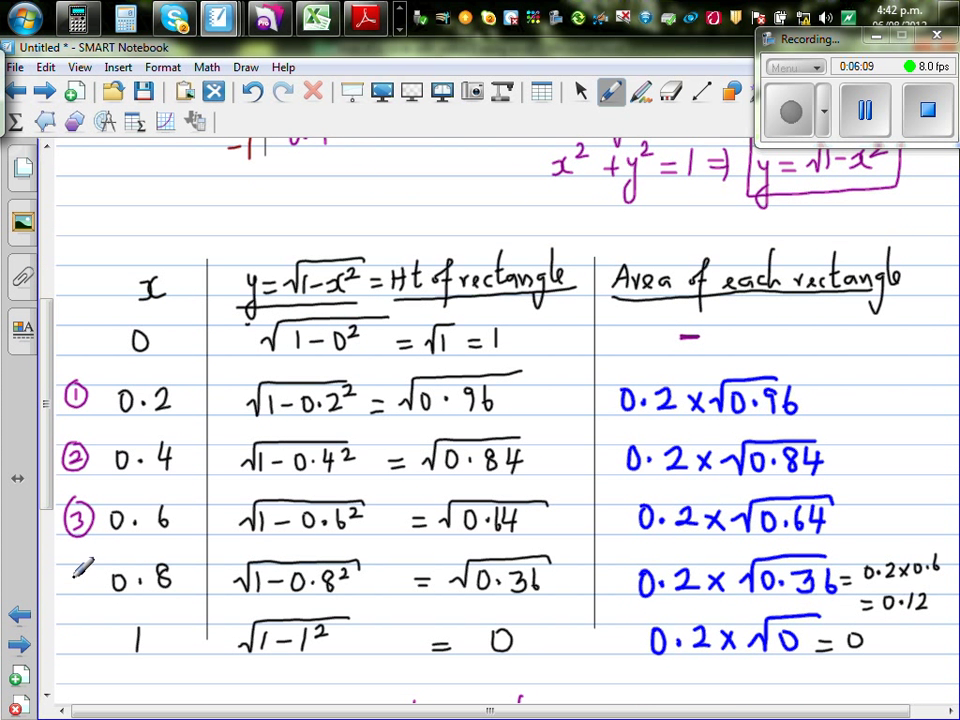
{"action": "left_click_drag", "start_coordinate": [74, 566], "coordinate": [92, 578]}
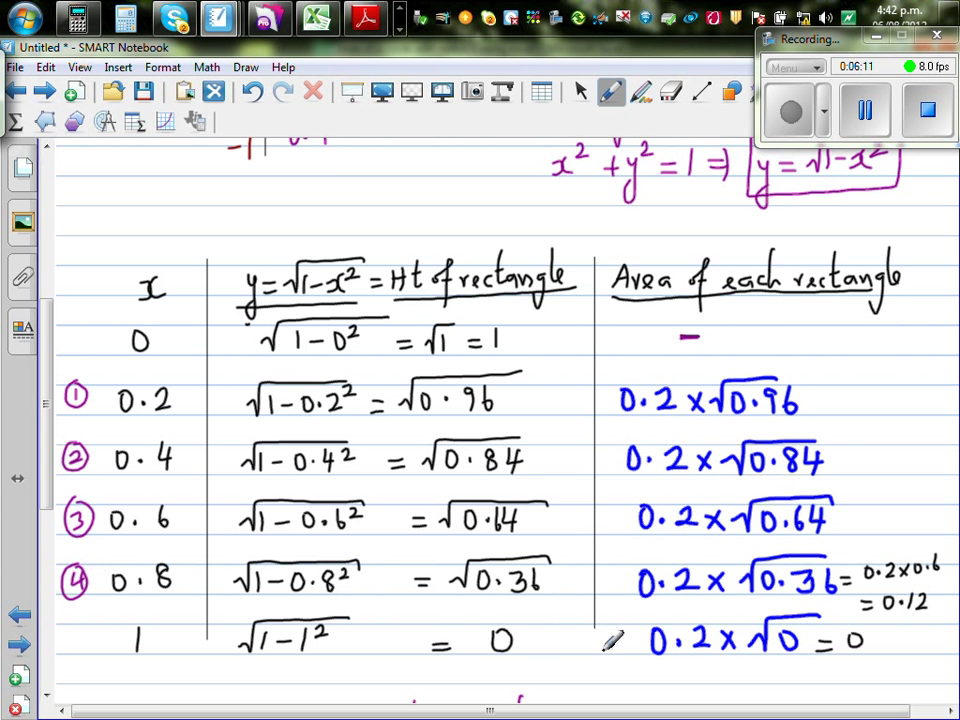
Underline the word "circle" once and the factor 4 twice in the area of circle formula
{"action": "mouse_move", "coordinate": [47, 407]}
{"action": "left_mouse_down"}
{"action": "mouse_move", "coordinate": [45, 382]}
{"action": "mouse_move", "coordinate": [45, 416]}
{"action": "left_mouse_up"}
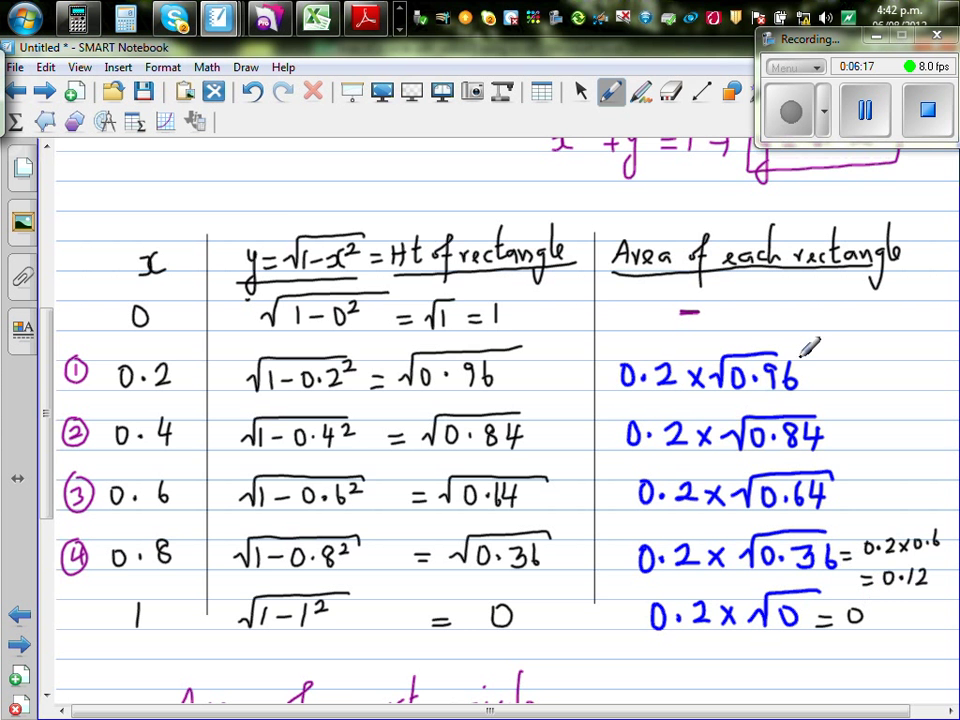
{"action": "left_click_drag", "start_coordinate": [45, 360], "coordinate": [47, 392]}
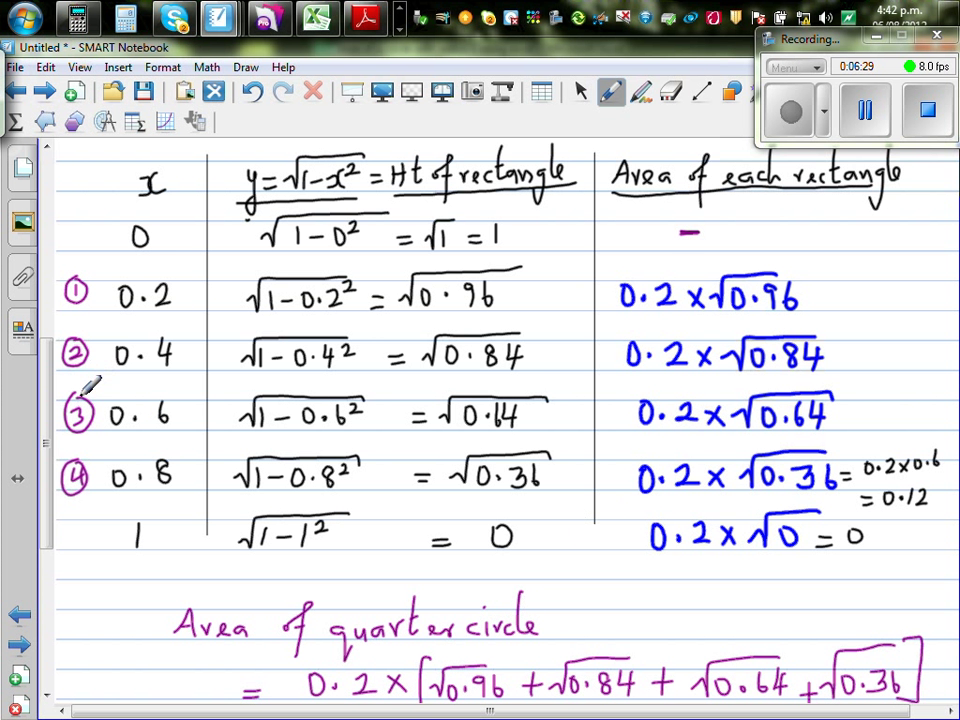
{"action": "scroll", "coordinate": [60, 400], "scroll_direction": "down", "scroll_amount": 2}
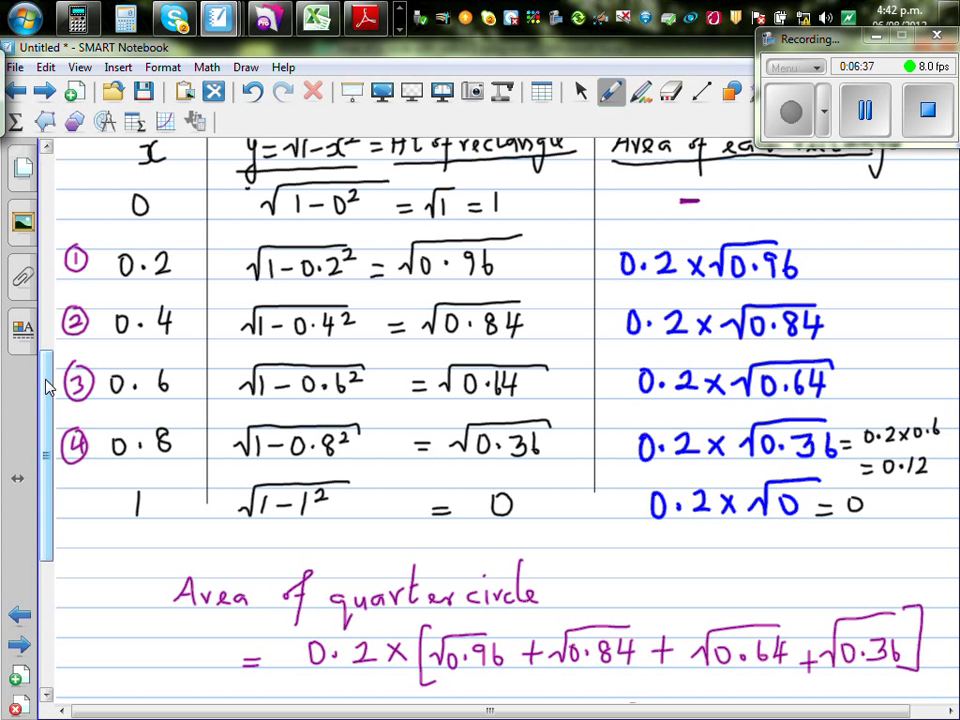
{"action": "left_click_drag", "start_coordinate": [47, 381], "coordinate": [54, 461]}
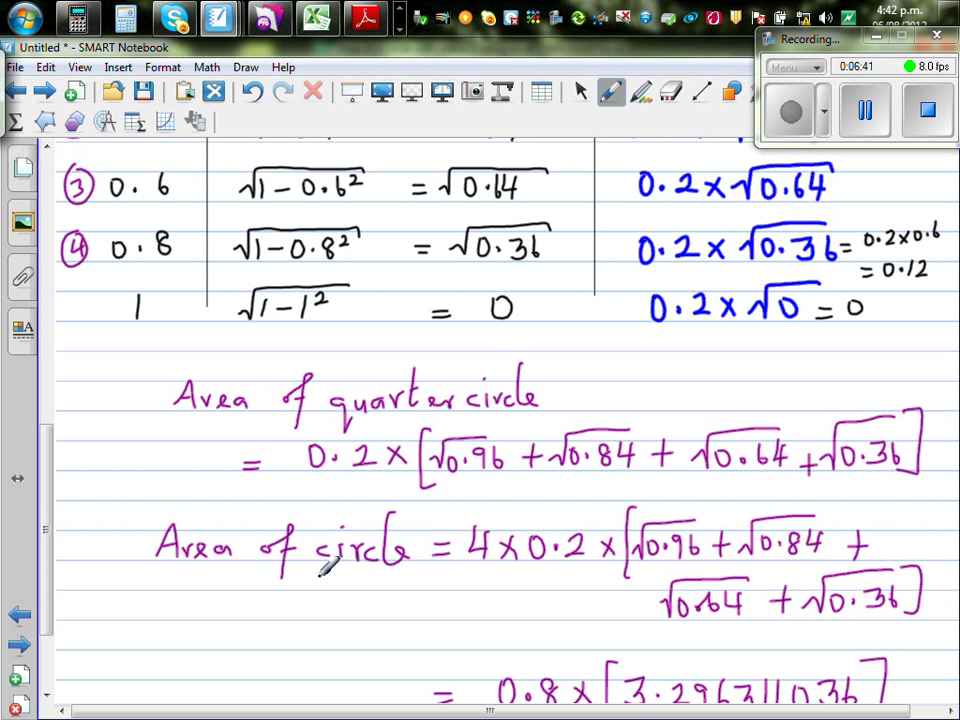
{"action": "left_click_drag", "start_coordinate": [318, 570], "coordinate": [386, 566]}
{"action": "left_click_drag", "start_coordinate": [462, 545], "coordinate": [492, 572]}
{"action": "left_click_drag", "start_coordinate": [478, 564], "coordinate": [492, 564]}
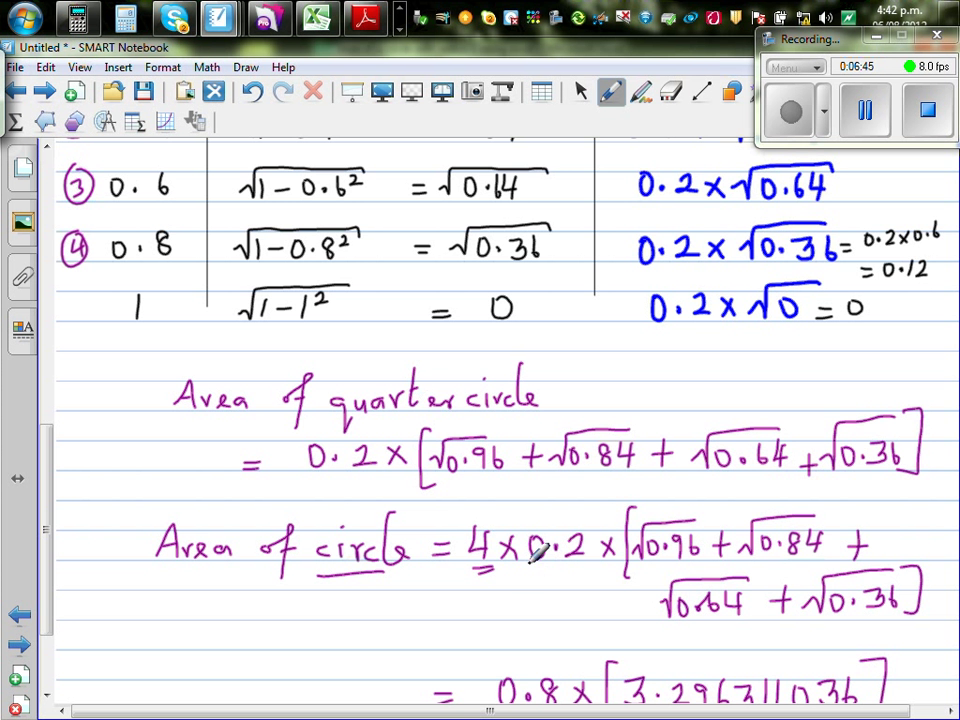
Draw a box around the final area result 2.637048829 and review the circle diagram
{"action": "left_click_drag", "start_coordinate": [47, 461], "coordinate": [64, 525]}
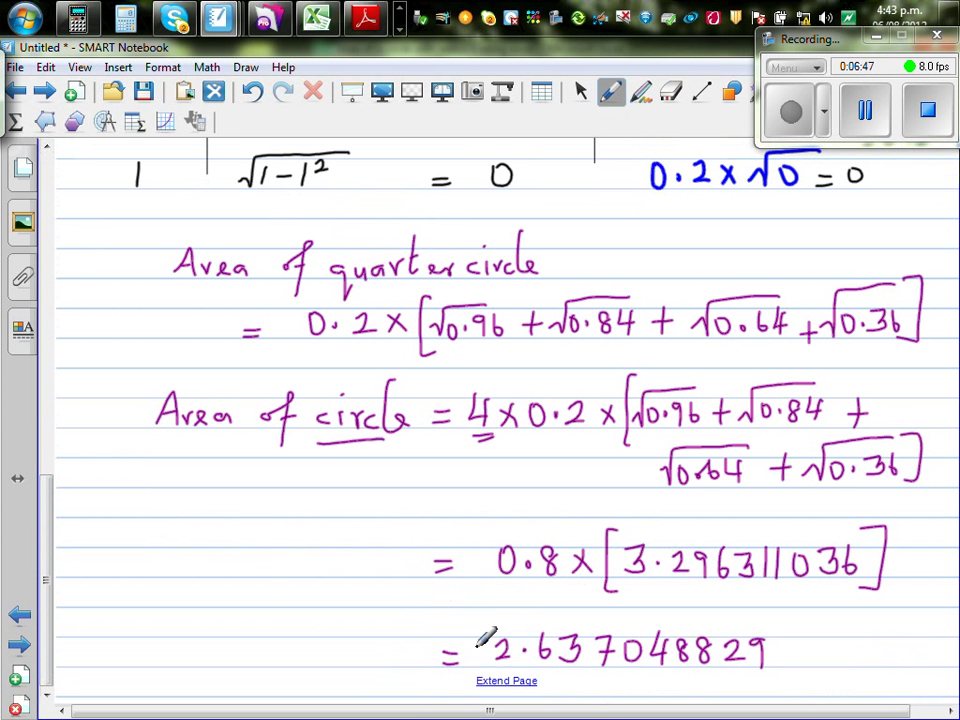
{"action": "mouse_move", "coordinate": [490, 624]}
{"action": "left_mouse_down"}
{"action": "mouse_move", "coordinate": [489, 664]}
{"action": "mouse_move", "coordinate": [765, 662]}
{"action": "mouse_move", "coordinate": [765, 622]}
{"action": "mouse_move", "coordinate": [490, 619]}
{"action": "left_mouse_up"}
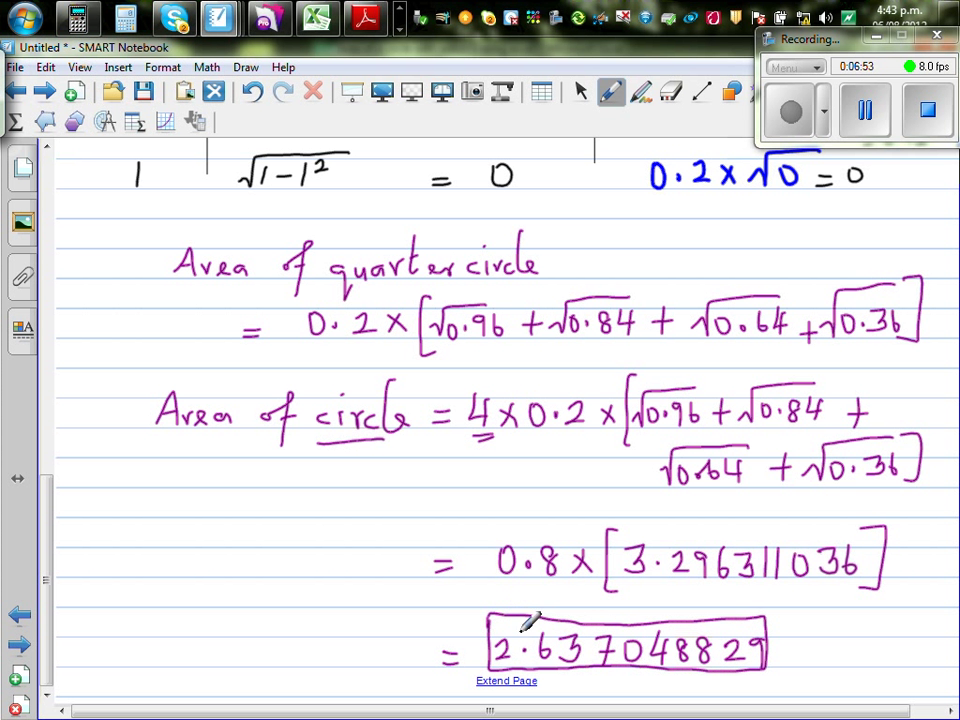
{"action": "left_click", "coordinate": [38, 368]}
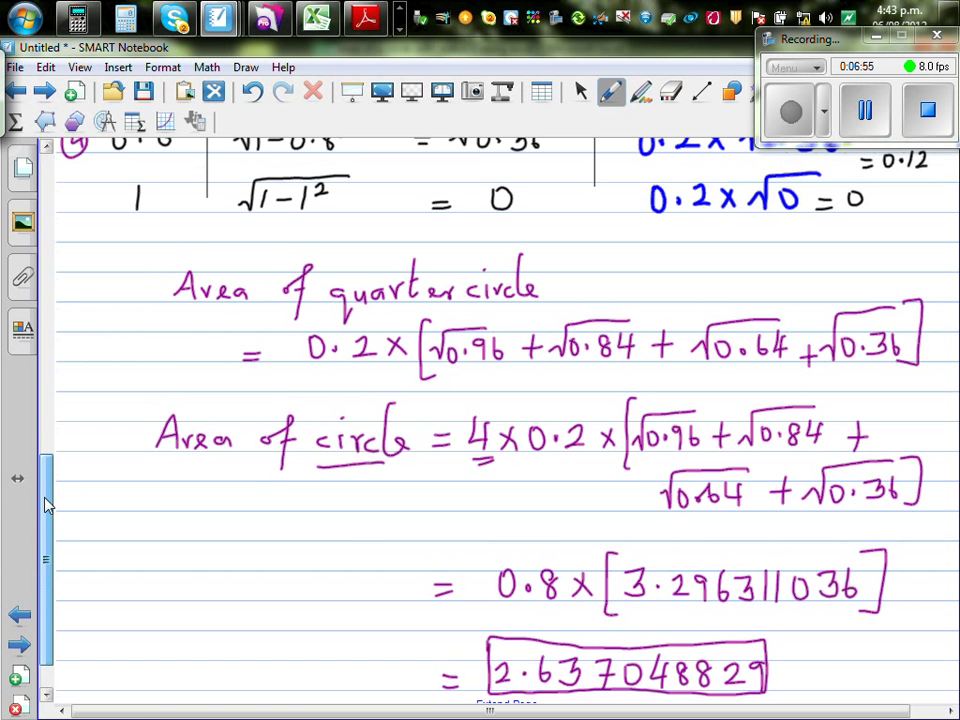
{"action": "left_click_drag", "start_coordinate": [30, 370], "coordinate": [36, 200]}
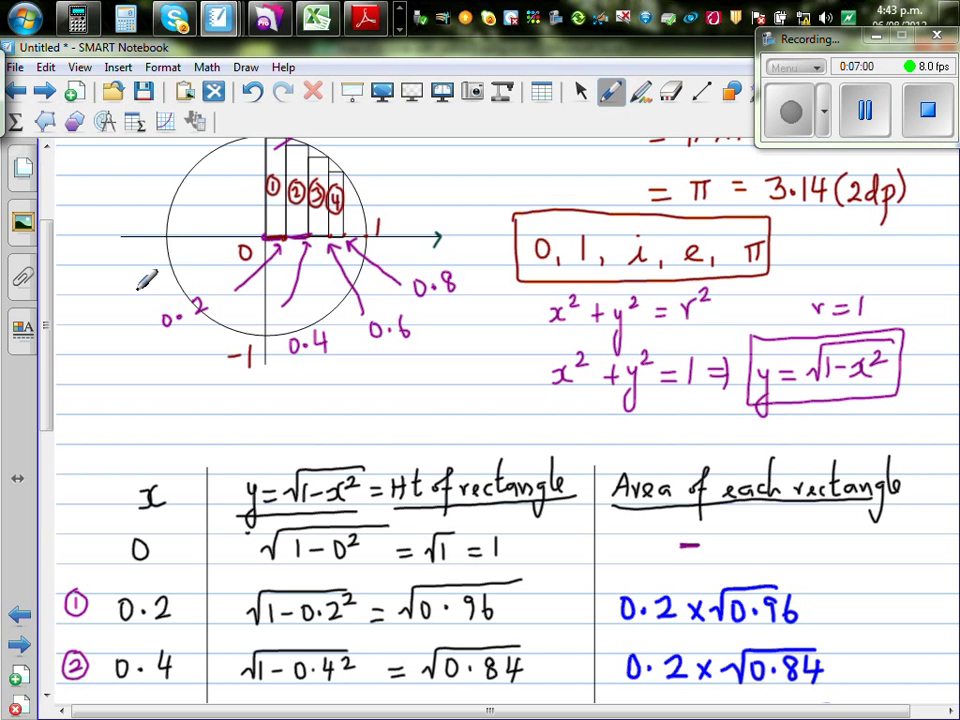
{"action": "left_click_drag", "start_coordinate": [43, 293], "coordinate": [86, 568]}
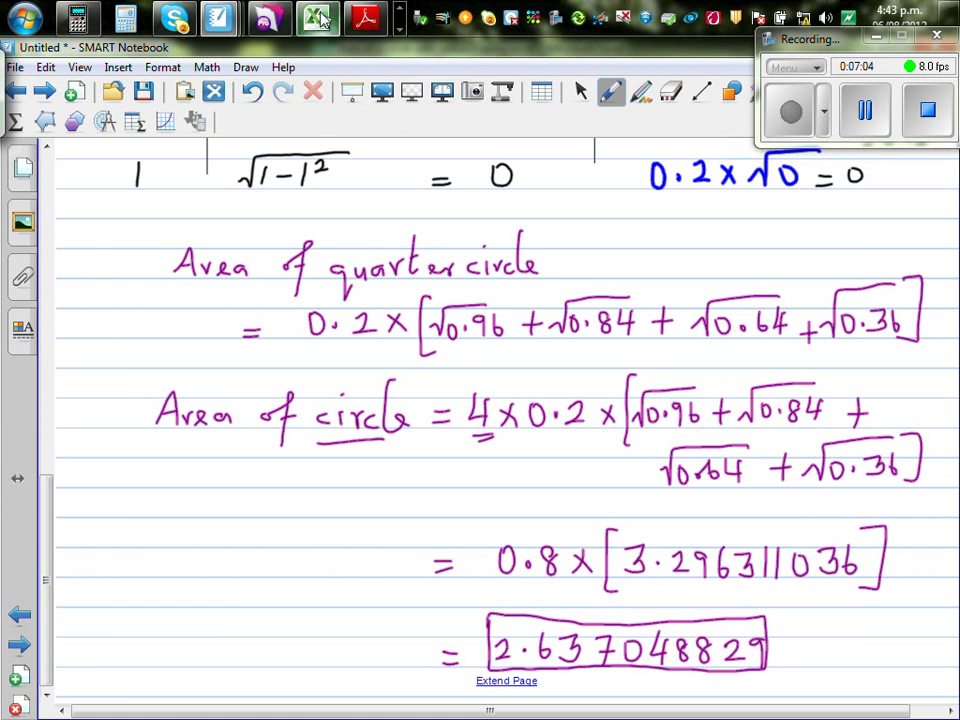
Switch to the Excel workbook and examine the x coordinate formulas in cells B2 and B3
{"action": "key", "text": "alt+Tab"}
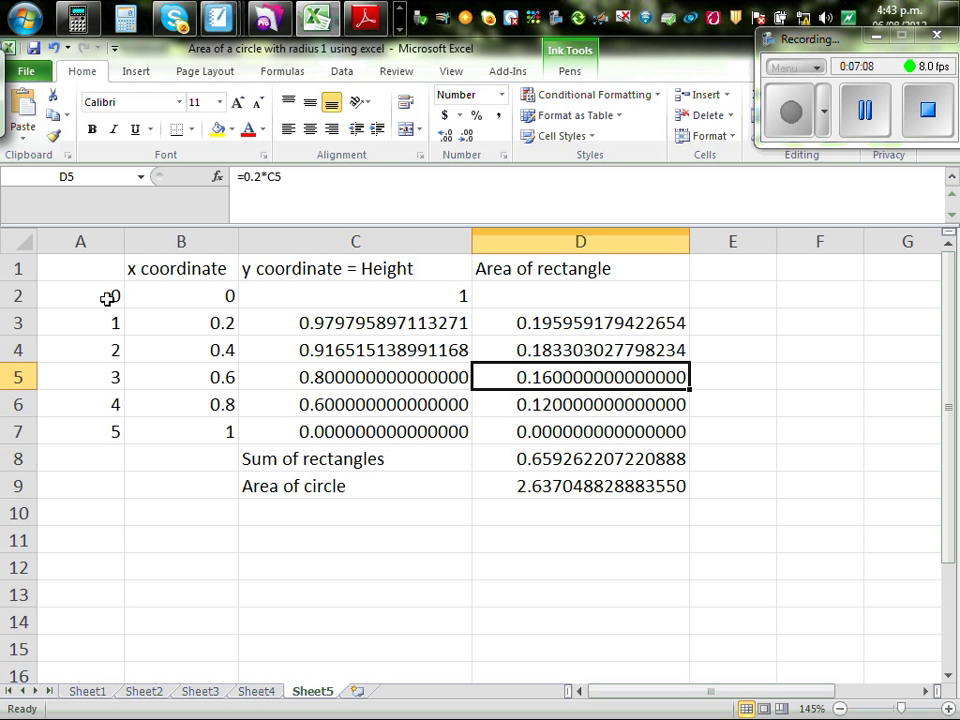
{"action": "left_click", "coordinate": [221, 289]}
{"action": "left_click", "coordinate": [273, 178]}
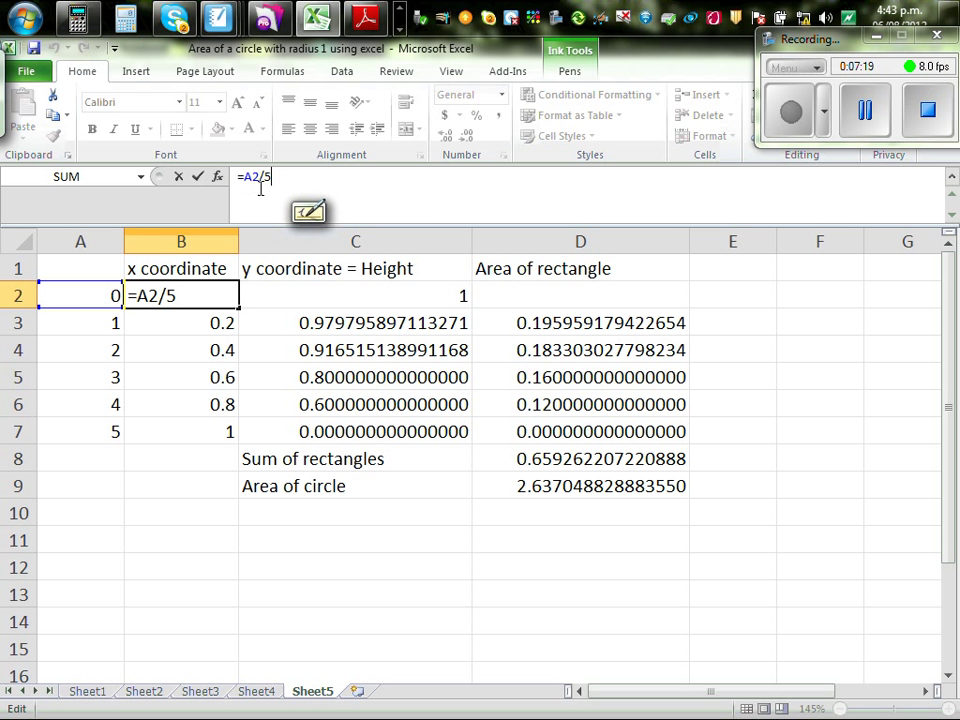
{"action": "left_click", "coordinate": [182, 323]}
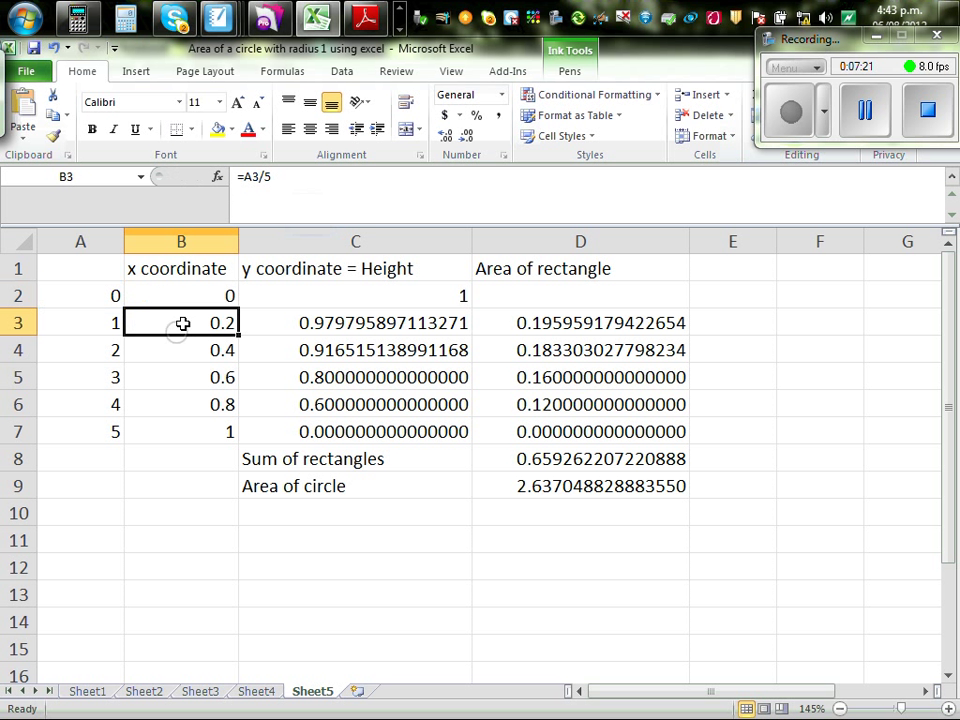
{"action": "left_click", "coordinate": [278, 177]}
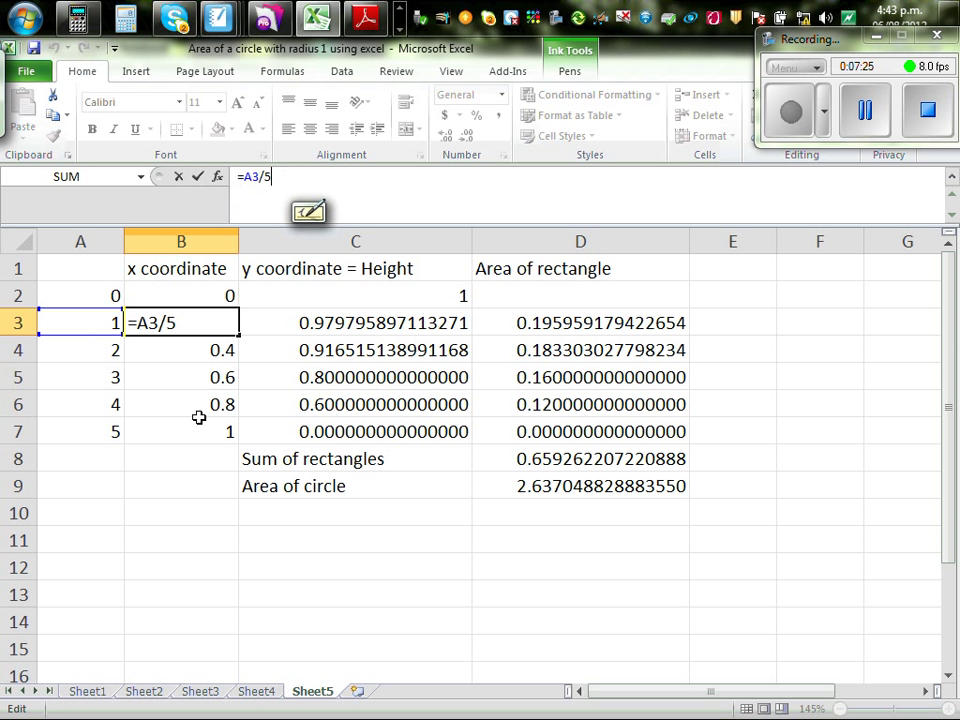
{"action": "left_click", "coordinate": [176, 515]}
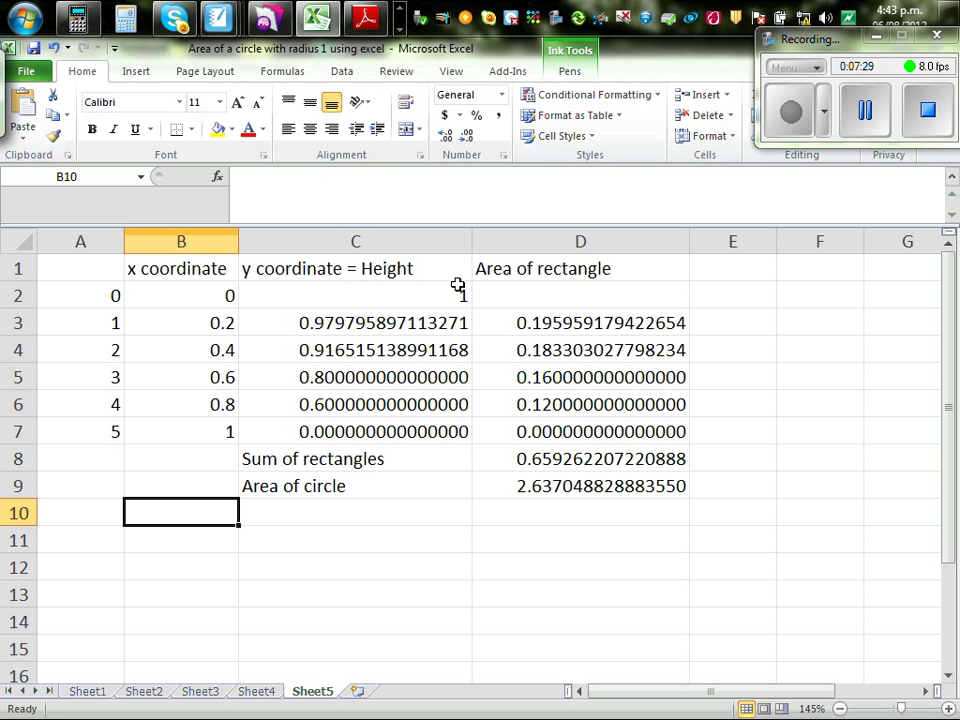
Examine the square-root formula that calculates the rectangle height in cell C3
{"action": "left_click", "coordinate": [594, 298]}
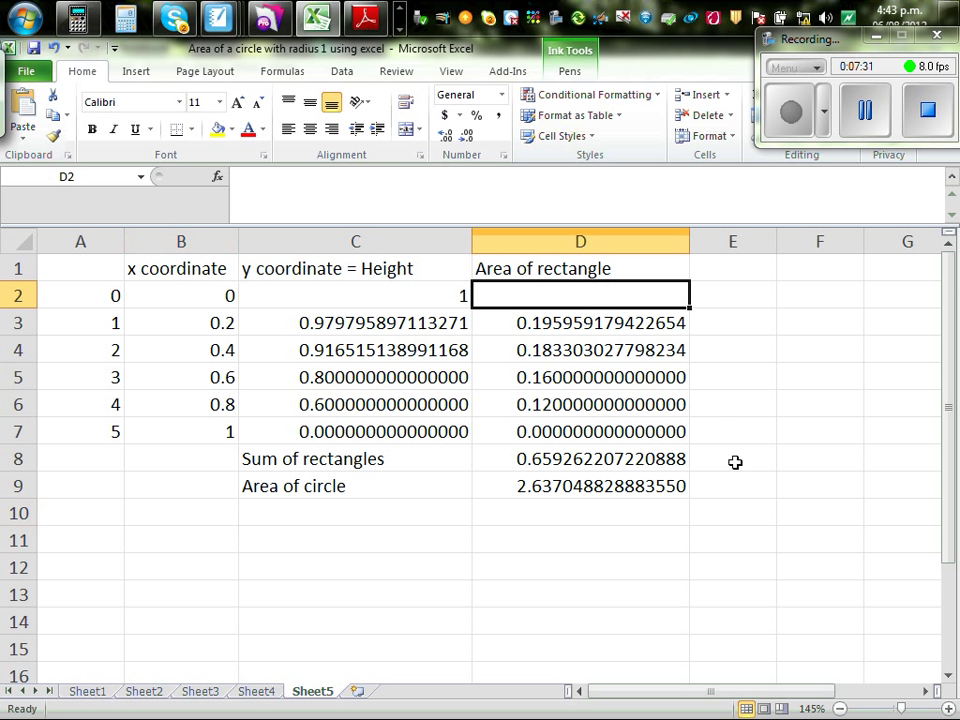
{"action": "left_click", "coordinate": [330, 325]}
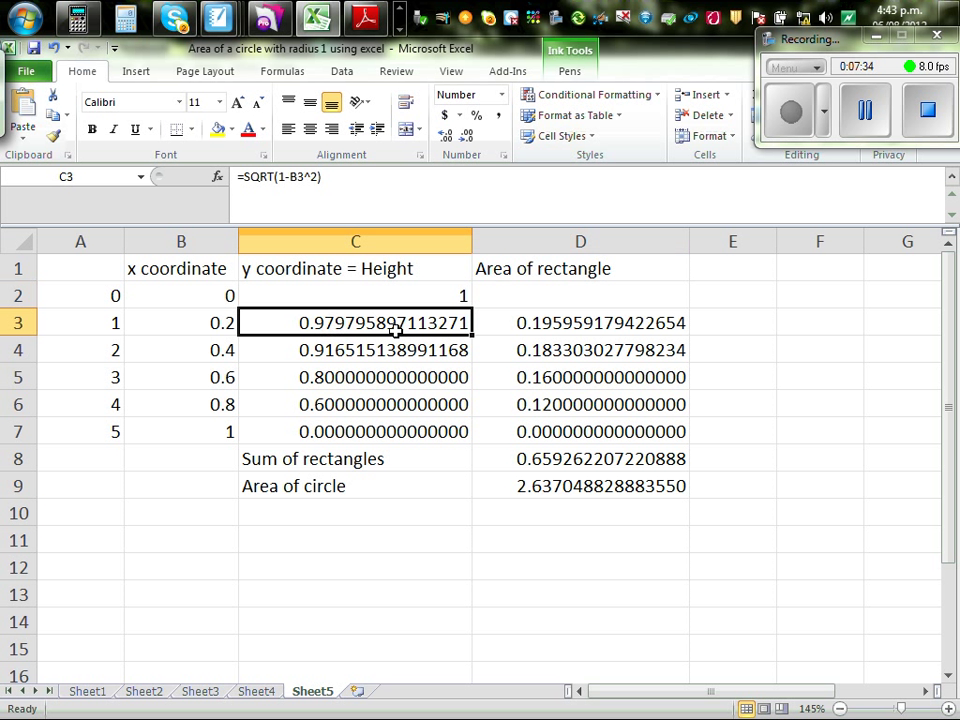
{"action": "left_click", "coordinate": [328, 182]}
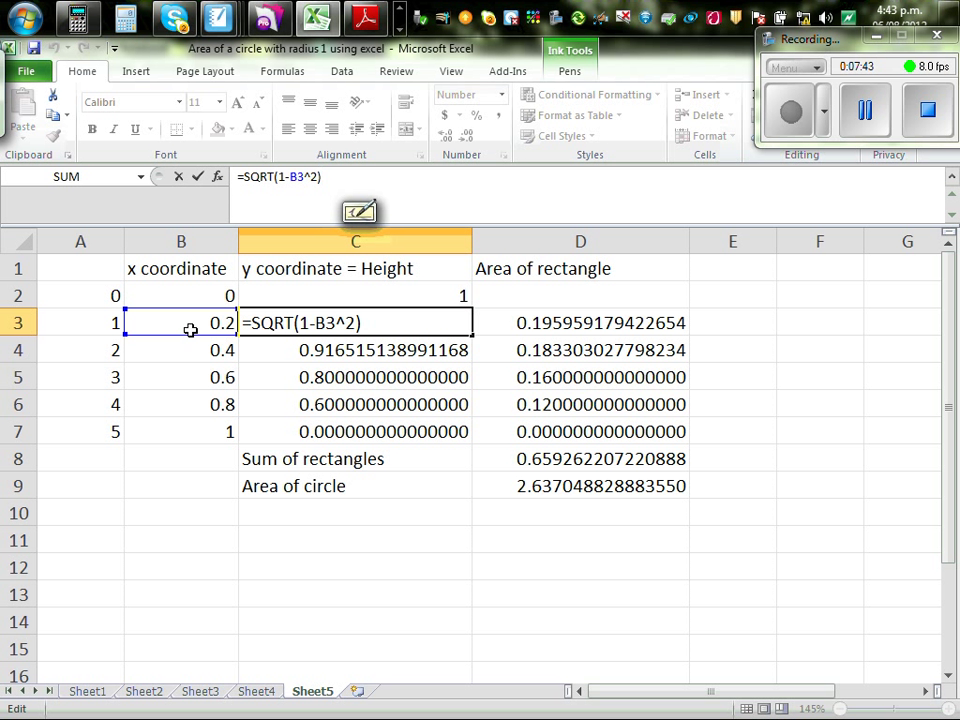
{"action": "left_click", "coordinate": [825, 386]}
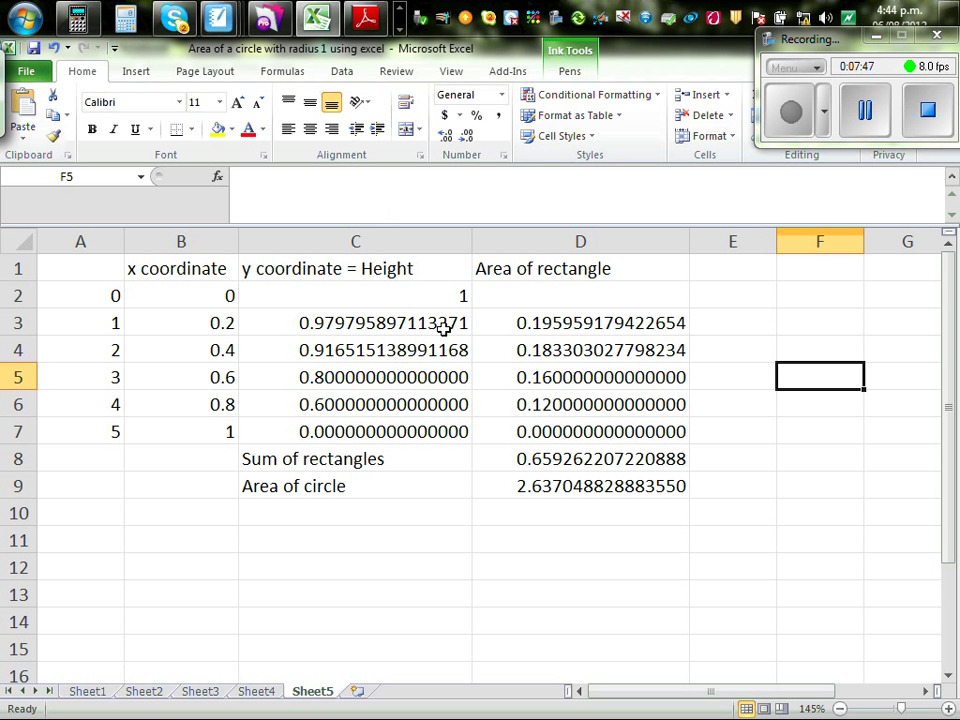
Examine the rectangle area formulas in cells D3, D4 and D5
{"action": "left_click", "coordinate": [510, 312]}
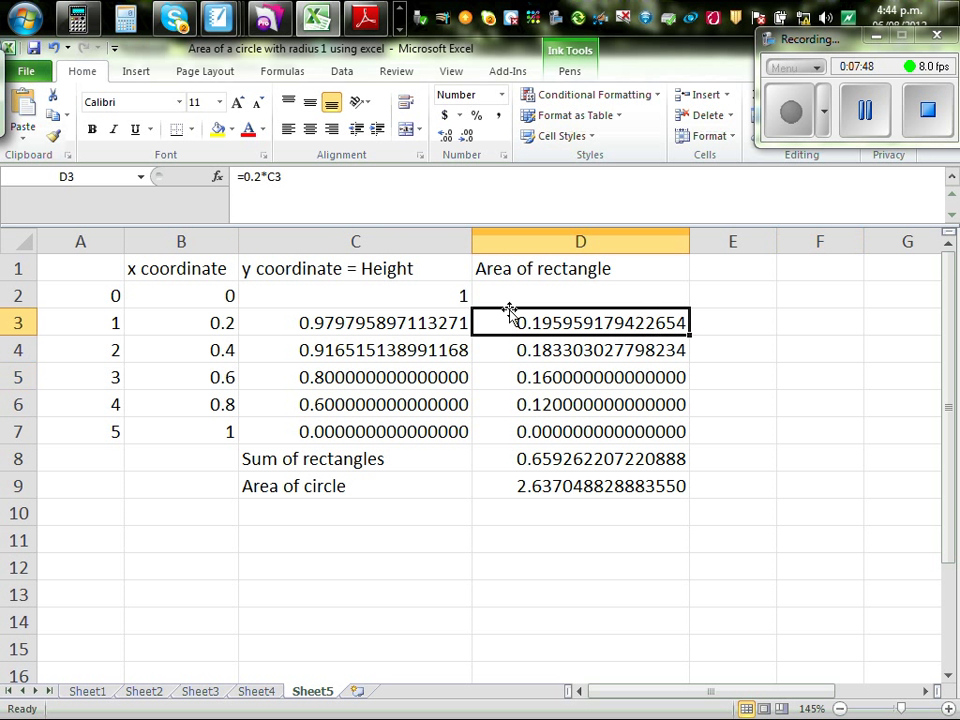
{"action": "left_click", "coordinate": [288, 177]}
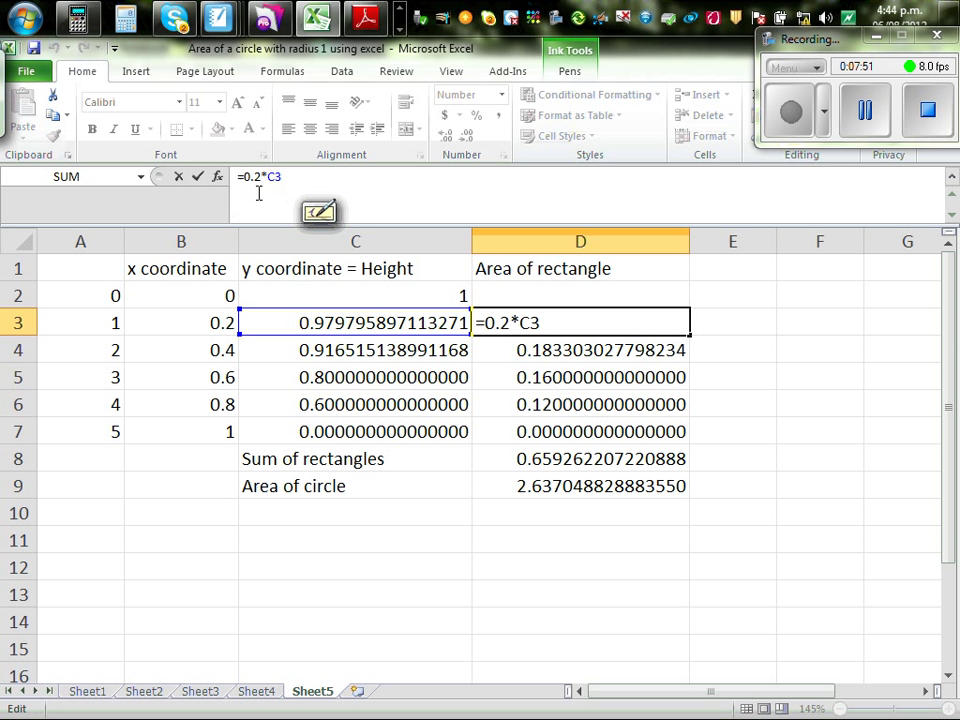
{"action": "left_click", "coordinate": [795, 370]}
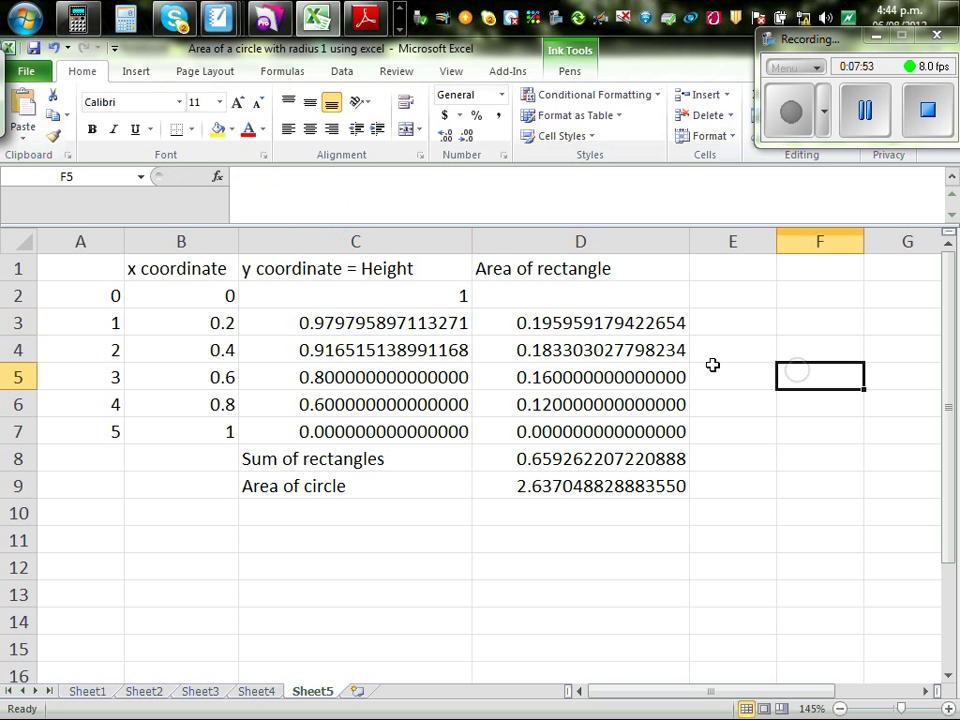
{"action": "left_click", "coordinate": [657, 322]}
{"action": "left_click", "coordinate": [650, 351]}
{"action": "left_click", "coordinate": [634, 380]}
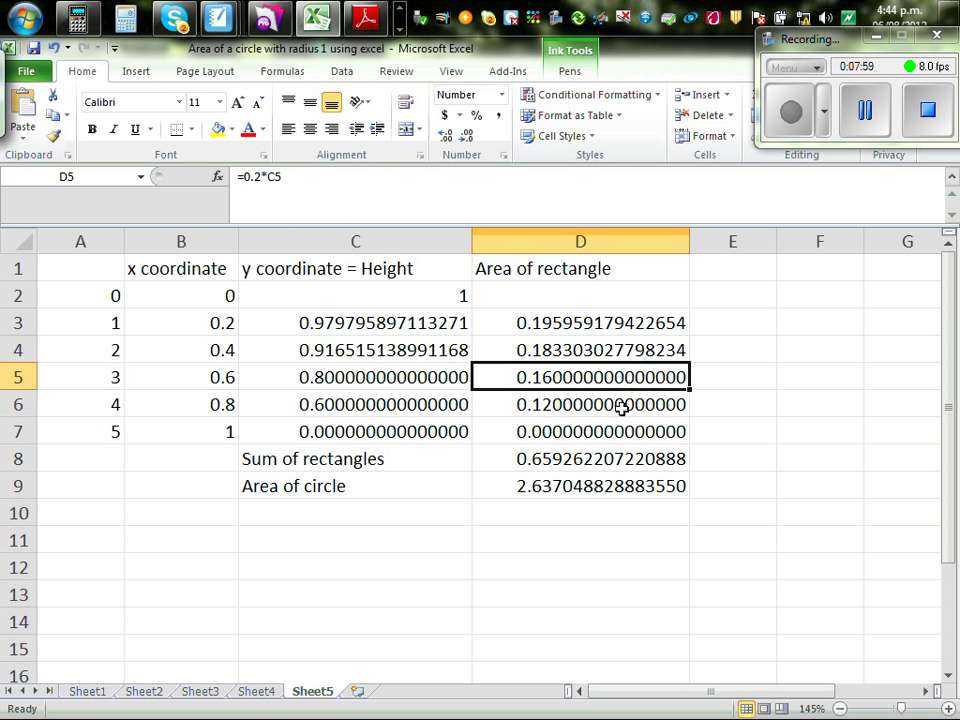
Examine the rectangle area formulas in cells D6 and D7 and the sum of rectangles in cell D8
{"action": "left_click", "coordinate": [624, 405]}
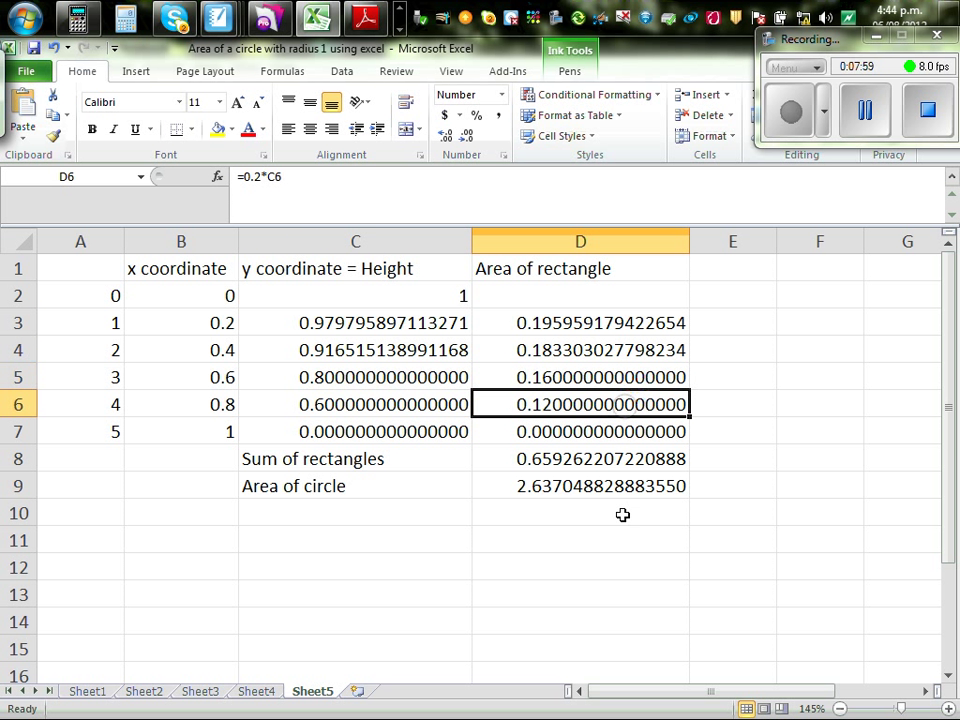
{"action": "left_click", "coordinate": [598, 431]}
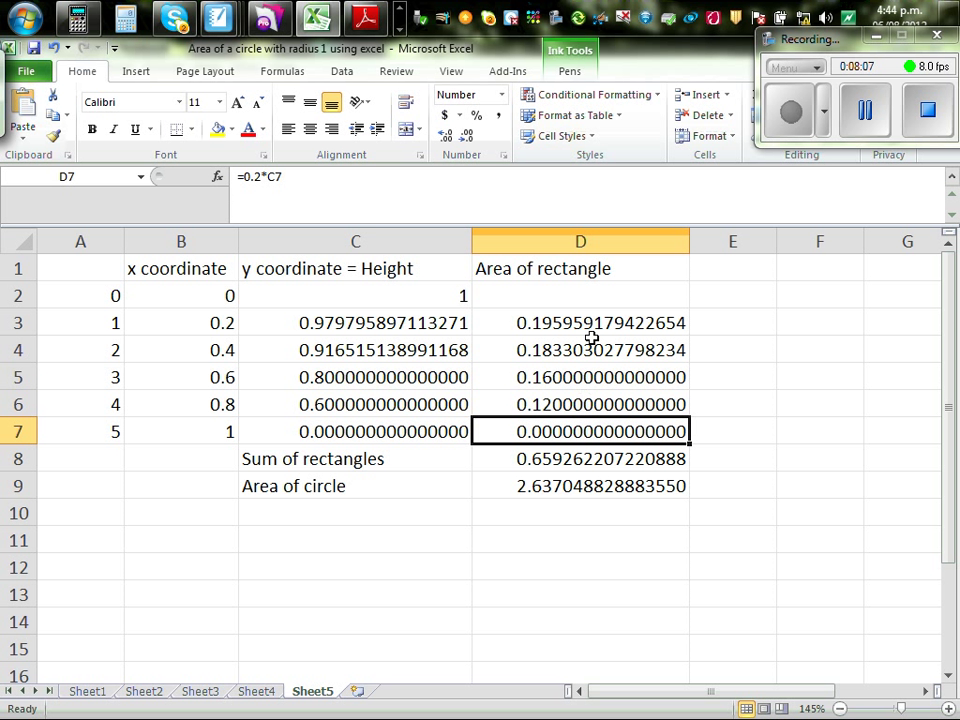
{"action": "left_click", "coordinate": [617, 455]}
Examine the formula in cell D9 that calculates the area of the circle from the sum of rectangles
{"action": "left_click", "coordinate": [388, 484]}
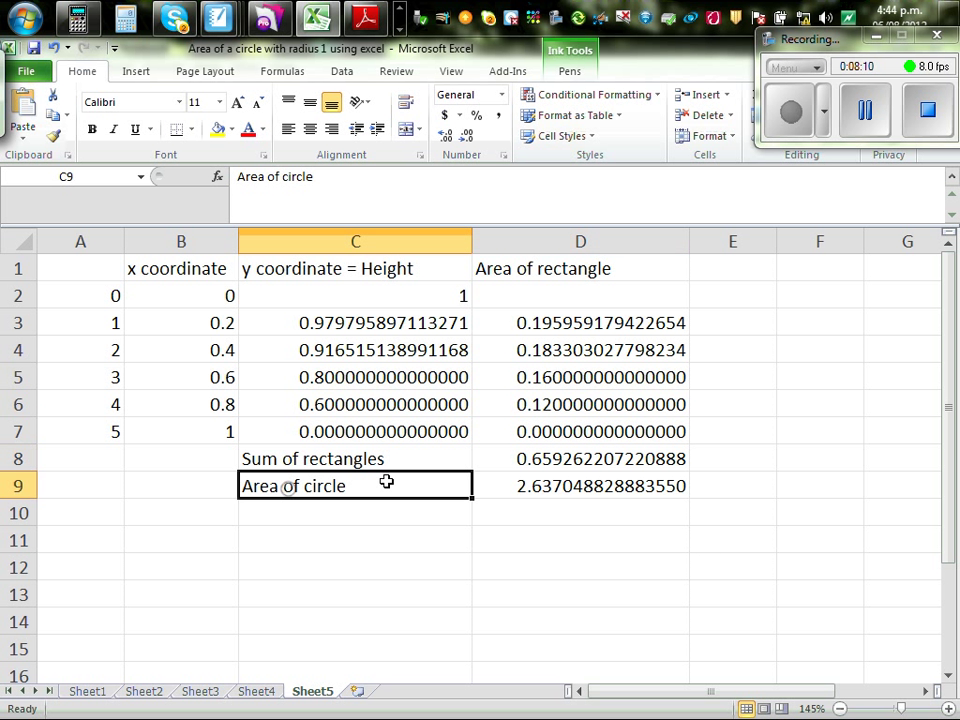
{"action": "left_click", "coordinate": [546, 487]}
{"action": "left_click", "coordinate": [296, 190]}
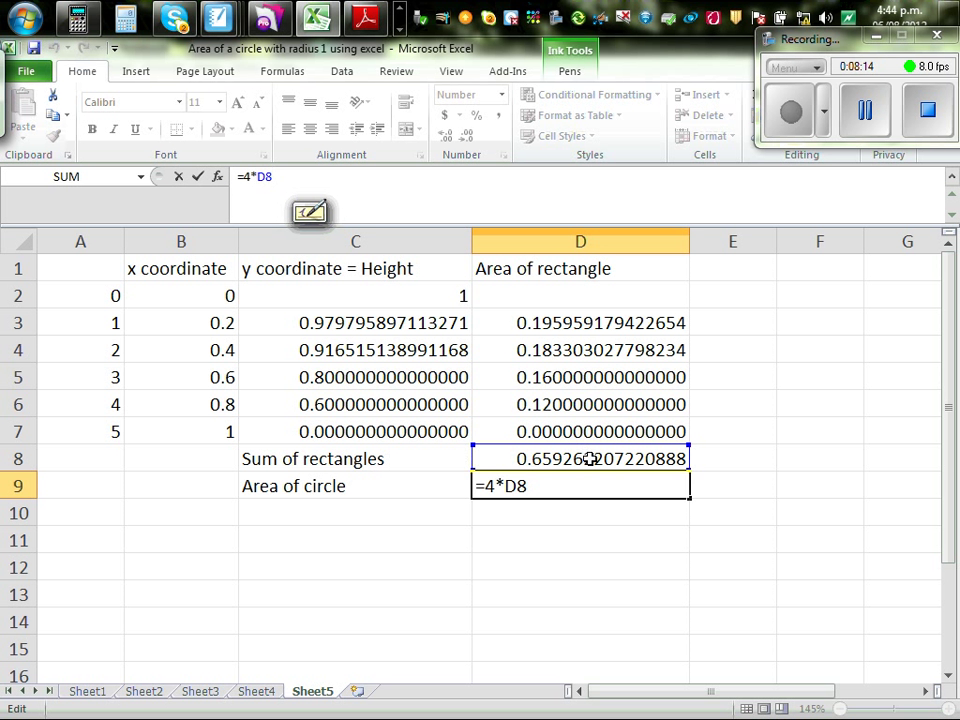
{"action": "left_click", "coordinate": [737, 474]}
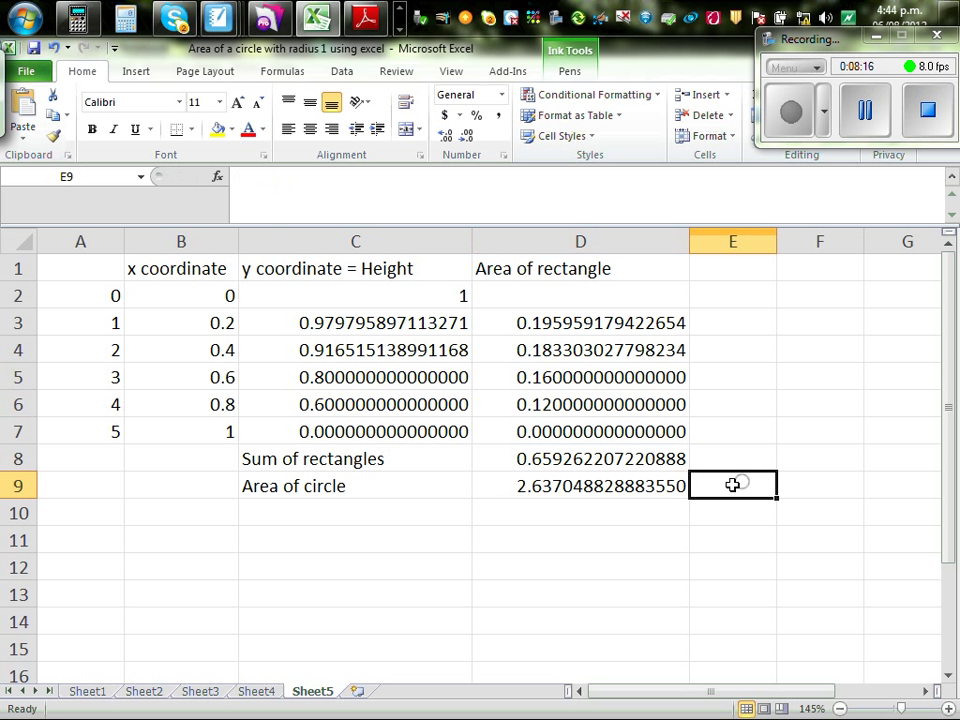
{"action": "left_click", "coordinate": [633, 485]}
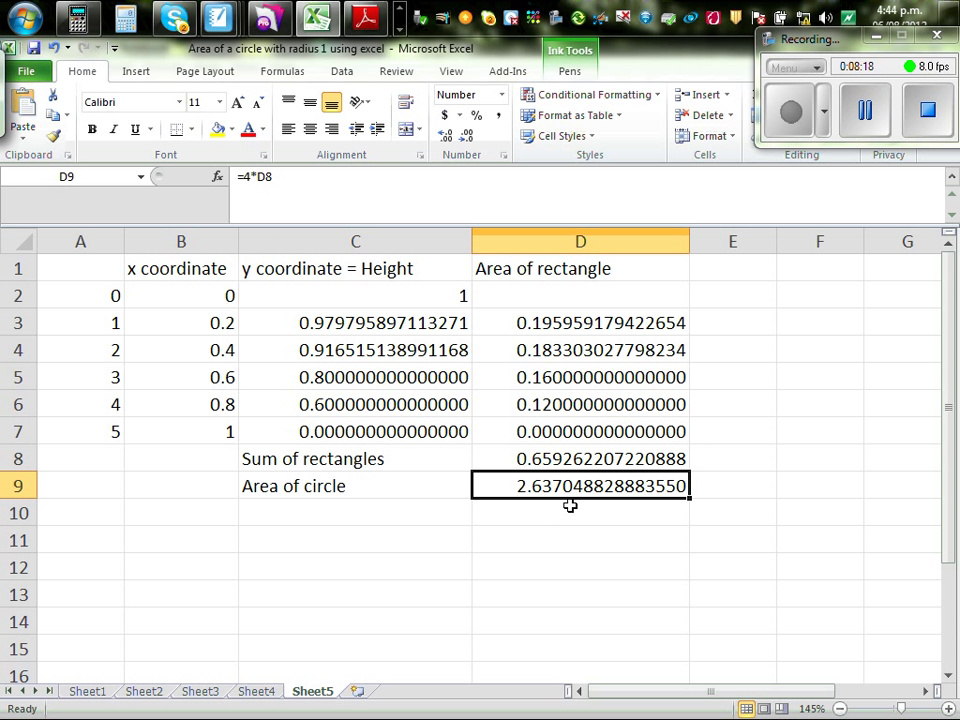
Switch to the SMART Notebook working and view the next page's table and circle diagram for rectangles of width 0.1
{"action": "mouse_move", "coordinate": [218, 17]}
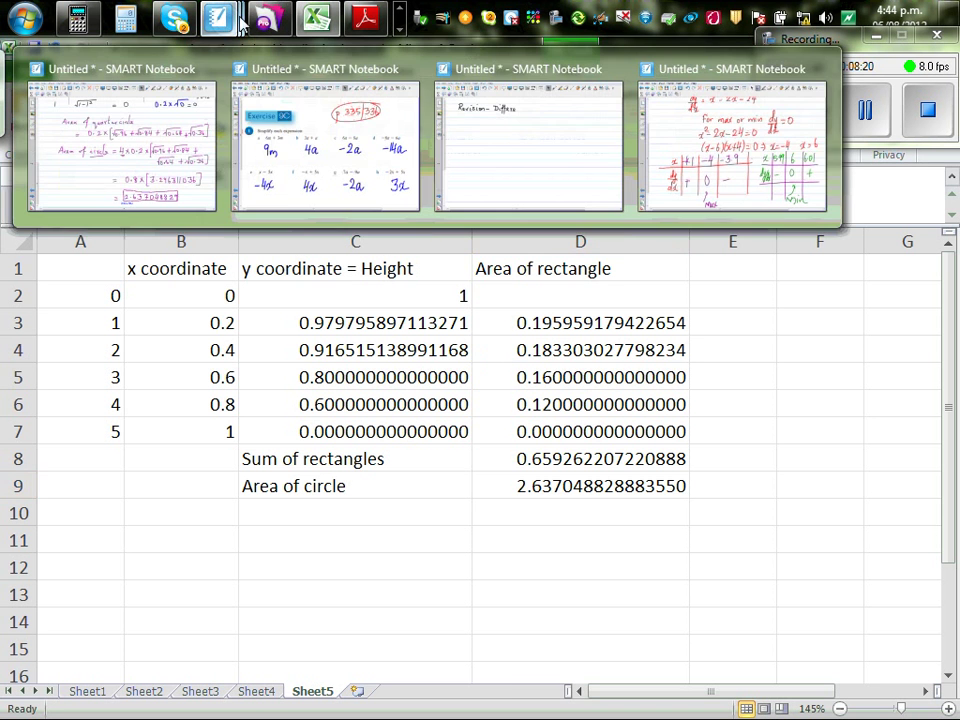
{"action": "left_click", "coordinate": [144, 161]}
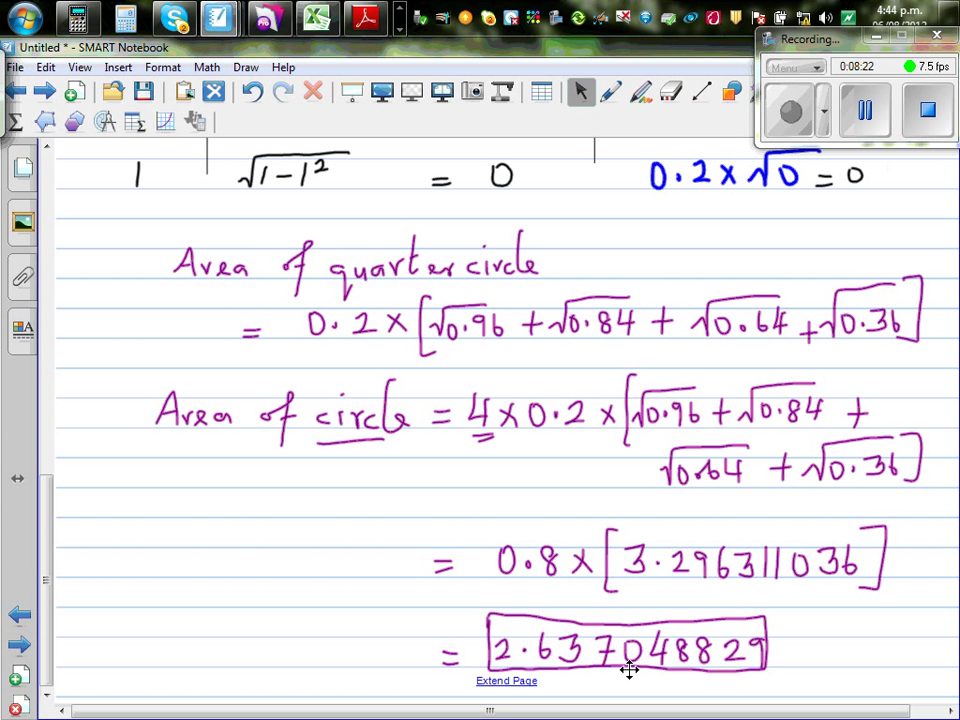
{"action": "left_click", "coordinate": [18, 645]}
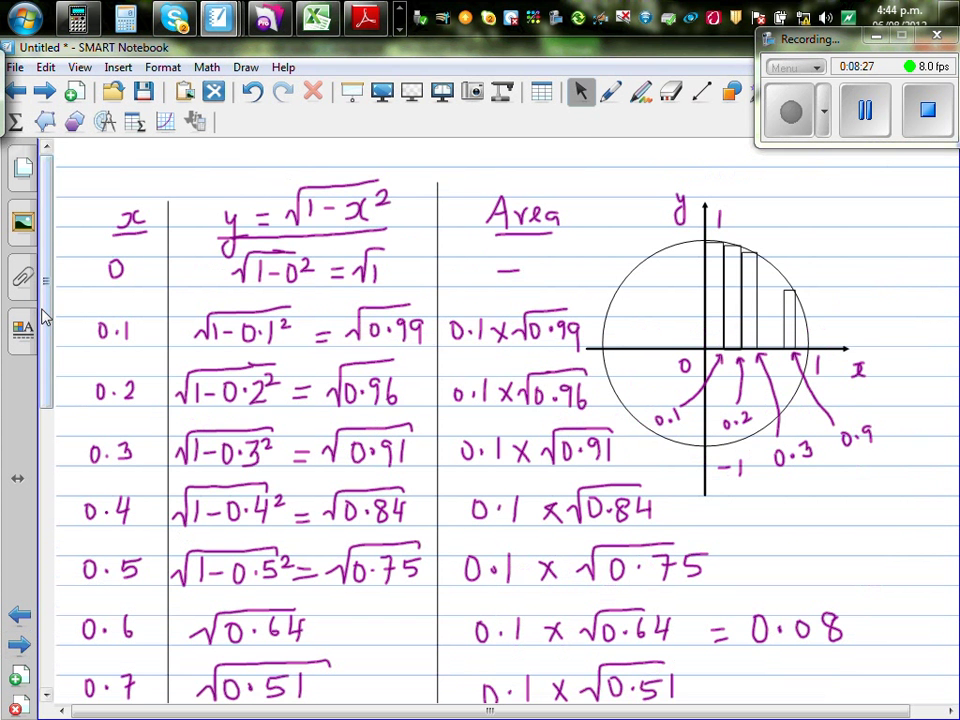
{"action": "scroll", "coordinate": [45, 322], "scroll_direction": "down", "scroll_amount": 1}
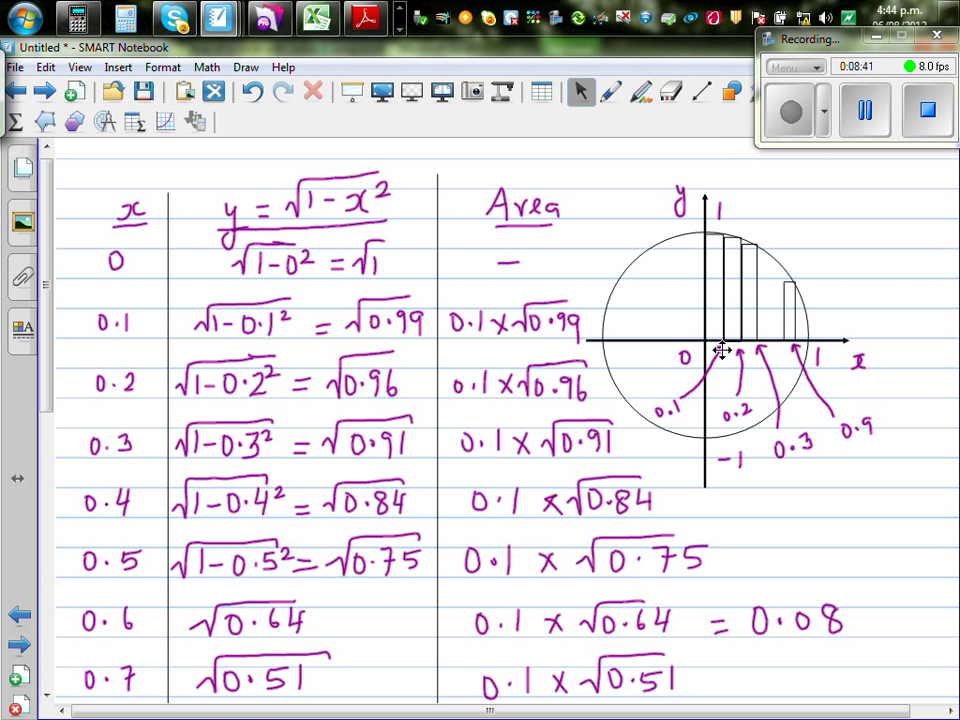
{"action": "left_click_drag", "start_coordinate": [47, 311], "coordinate": [52, 340]}
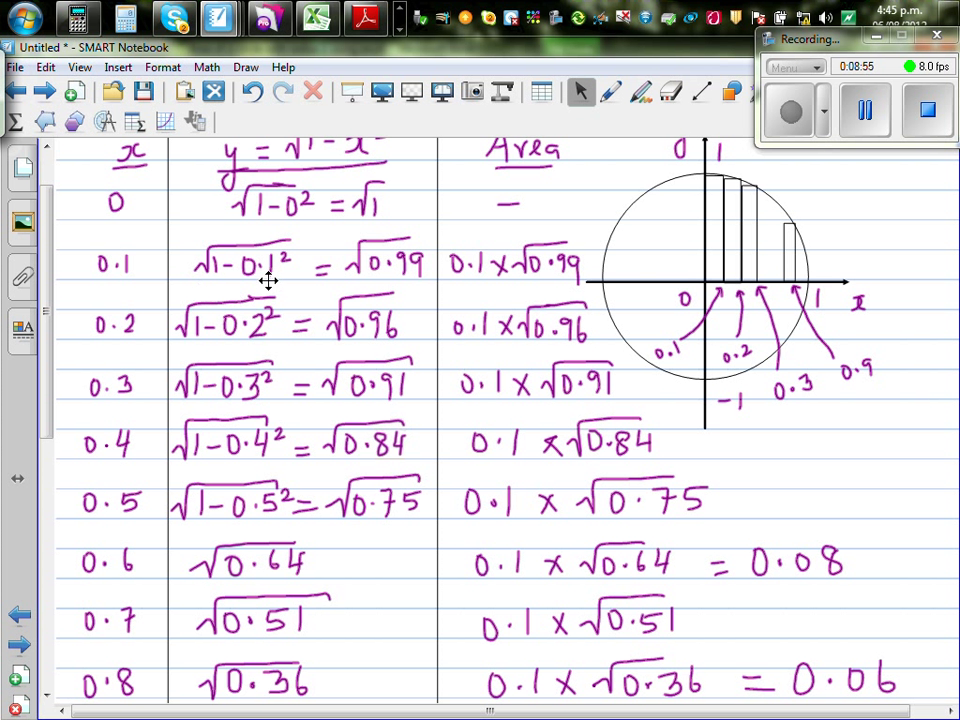
Examine the handwritten heights and rectangle areas for x = 0.1 and x = 0.2 in the table
{"action": "left_click", "coordinate": [398, 266]}
{"action": "left_click", "coordinate": [449, 298]}
{"action": "left_click_drag", "start_coordinate": [47, 339], "coordinate": [47, 321]}
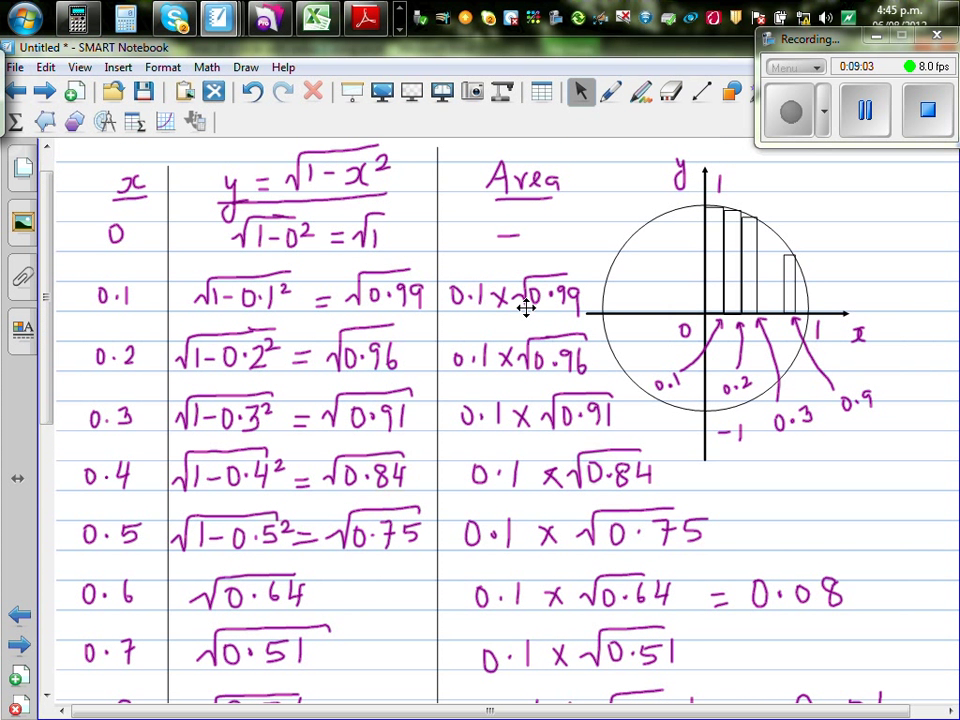
{"action": "left_click", "coordinate": [472, 361]}
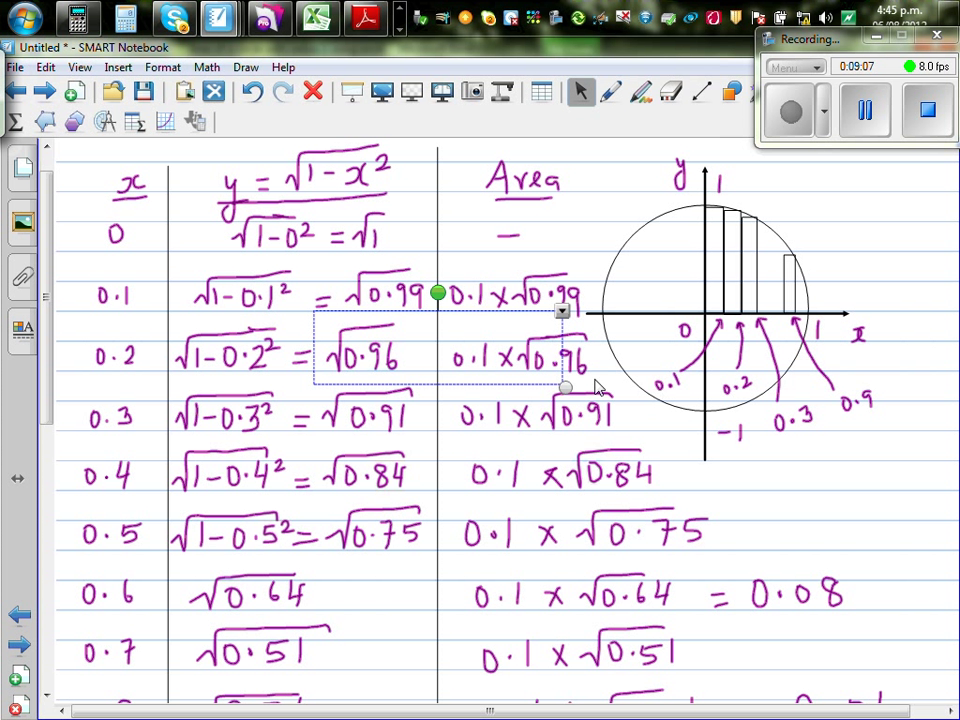
{"action": "left_click", "coordinate": [632, 397]}
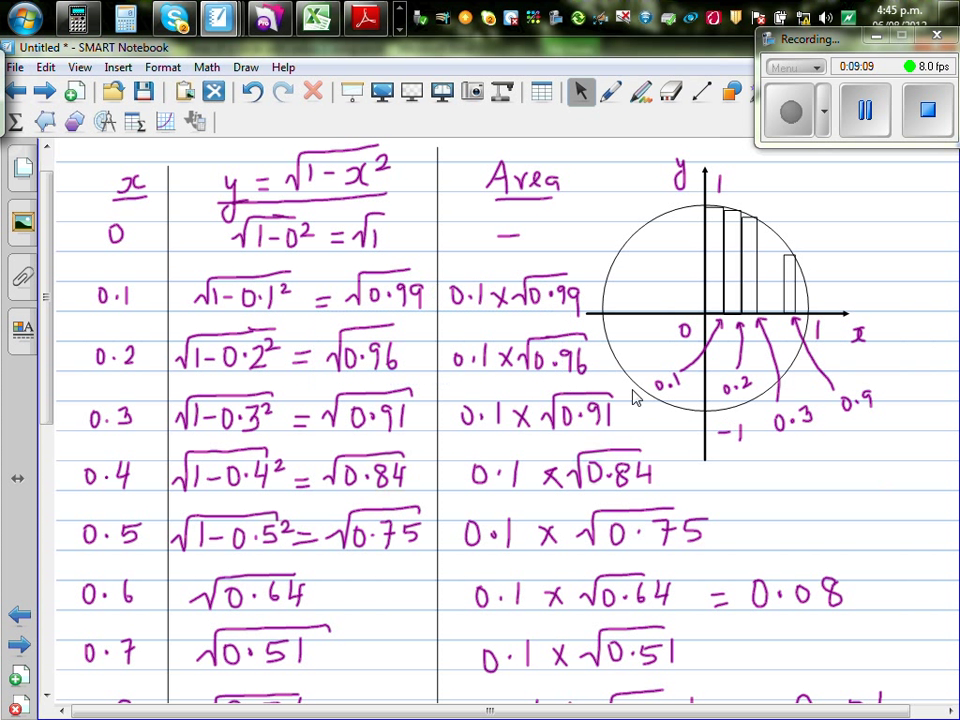
Review the handwritten sum of the 0.1-wide rectangles and the area of circle calculation below the table
{"action": "left_click_drag", "start_coordinate": [44, 300], "coordinate": [90, 526]}
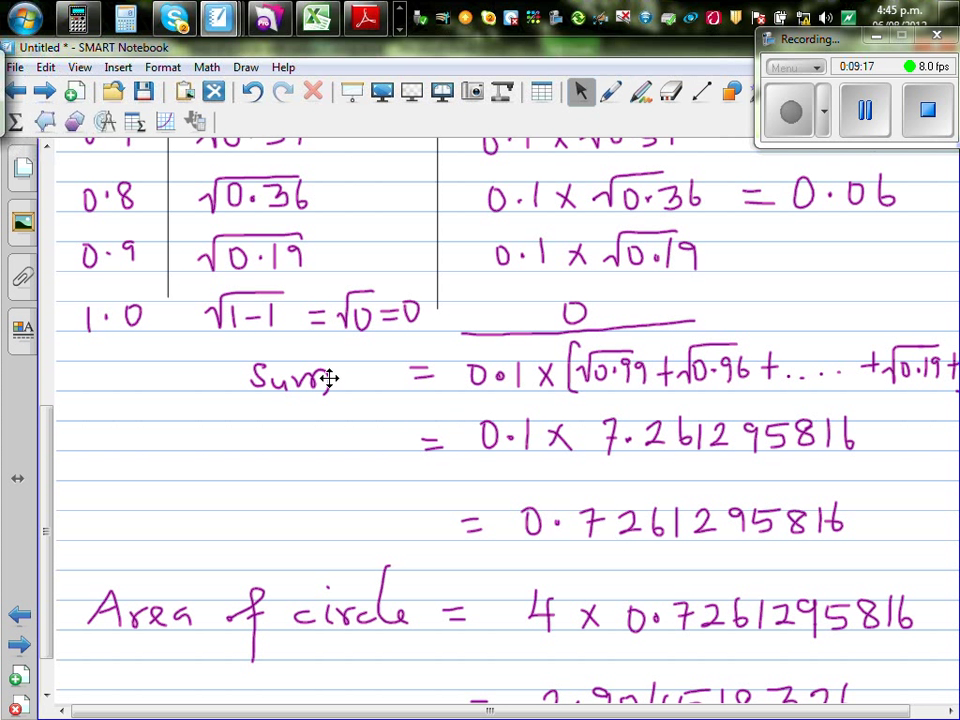
{"action": "left_click", "coordinate": [625, 521]}
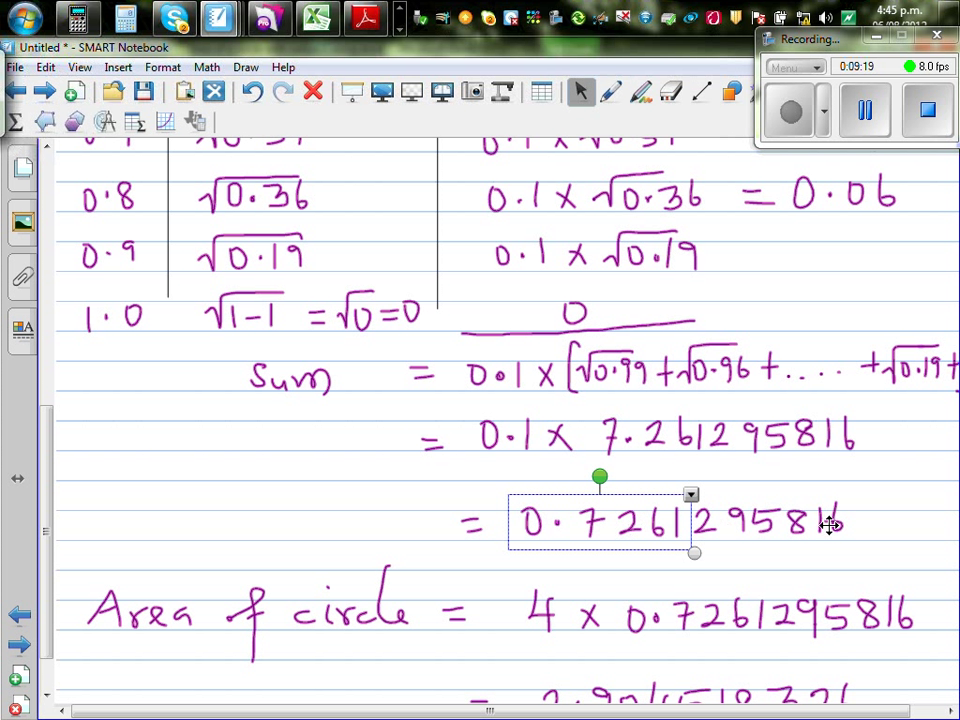
{"action": "left_click", "coordinate": [800, 528]}
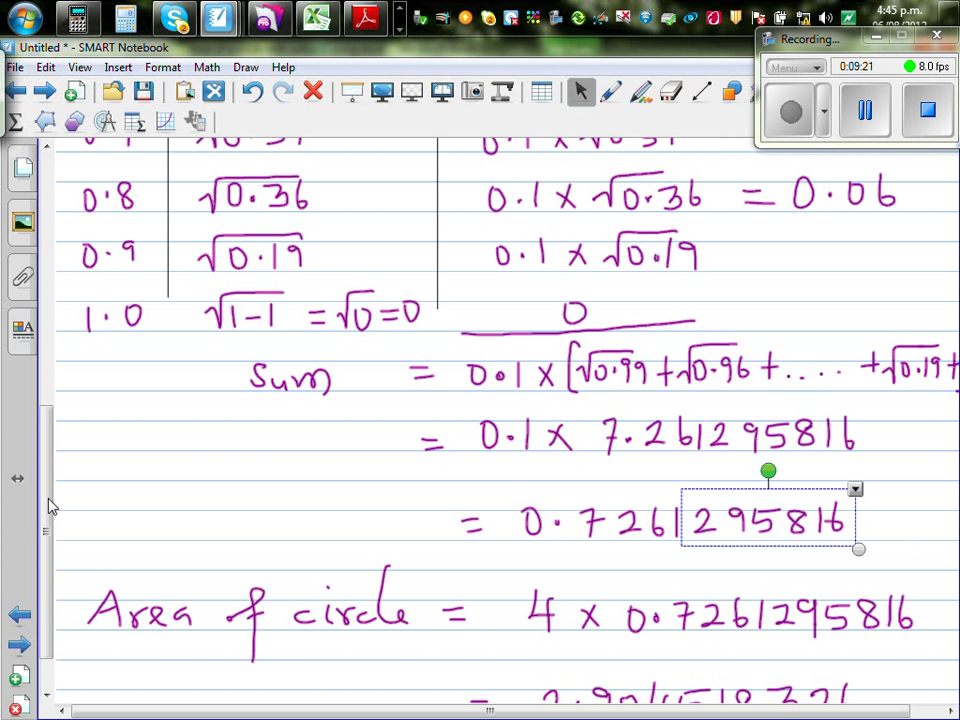
{"action": "left_click_drag", "start_coordinate": [50, 507], "coordinate": [58, 549]}
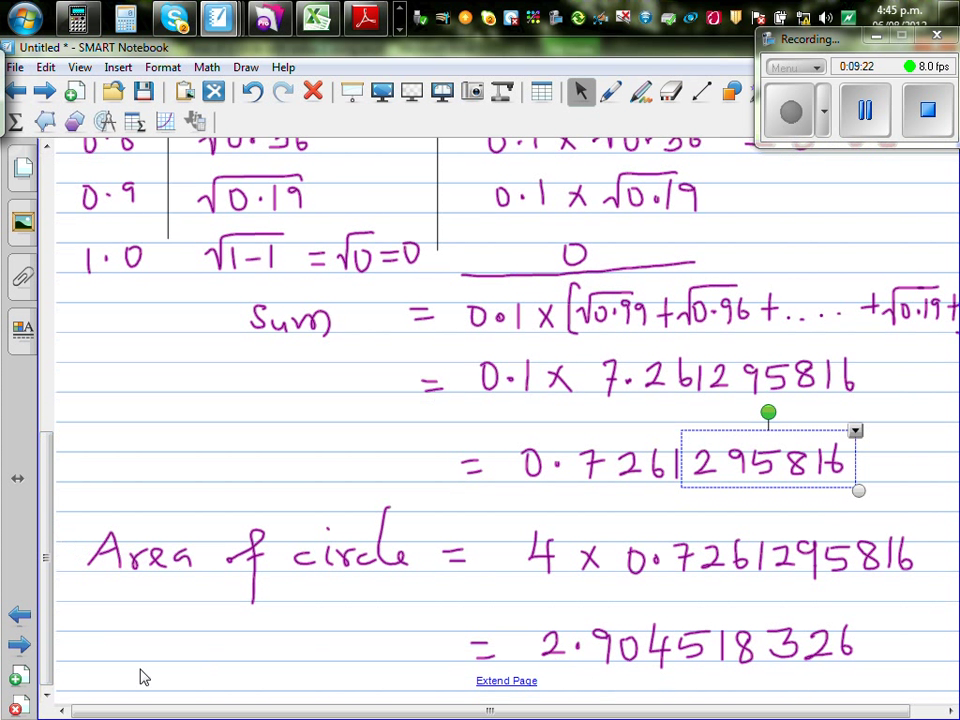
Compare the final circle area on the previous page, using width 0.2, with the one on the width 0.1 page
{"action": "left_click", "coordinate": [22, 617]}
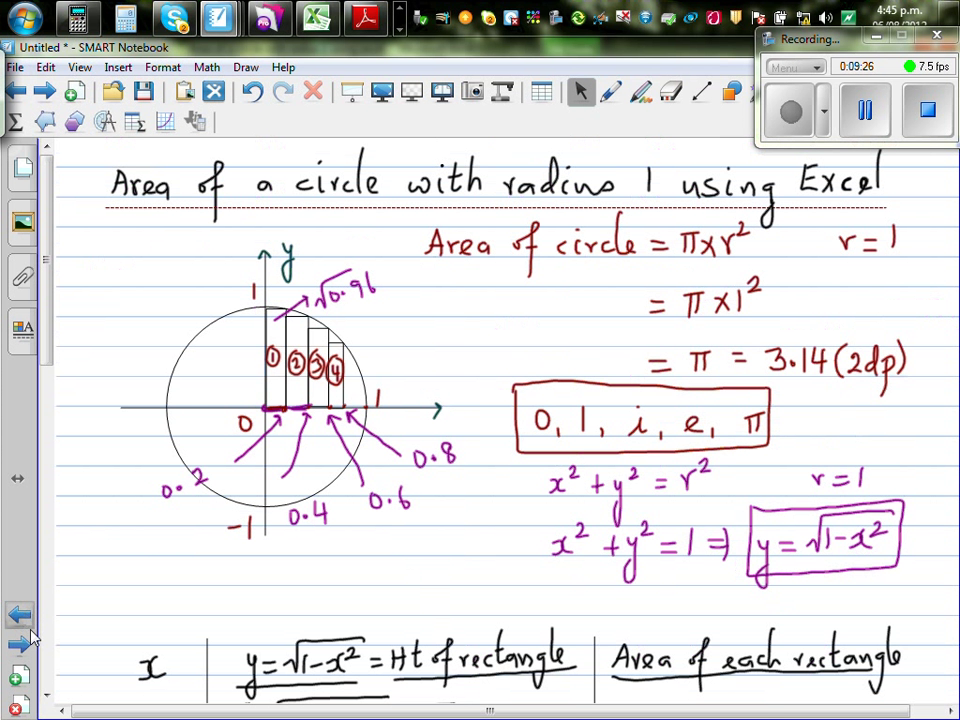
{"action": "scroll", "coordinate": [43, 326], "scroll_direction": "down", "scroll_amount": 1}
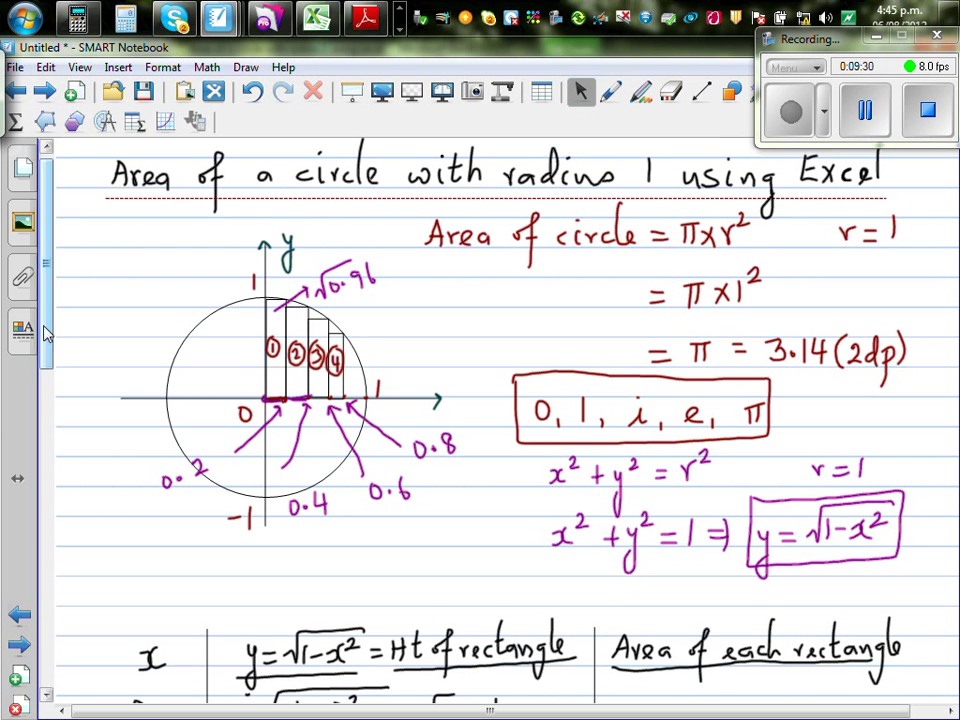
{"action": "left_click_drag", "start_coordinate": [45, 333], "coordinate": [111, 645]}
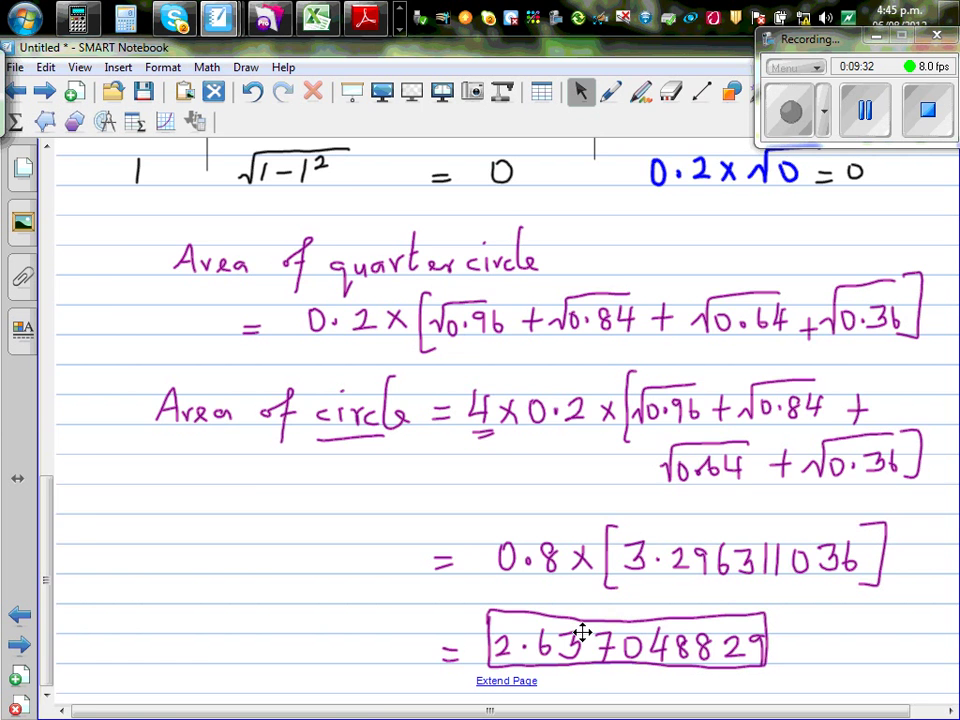
{"action": "left_click", "coordinate": [22, 648]}
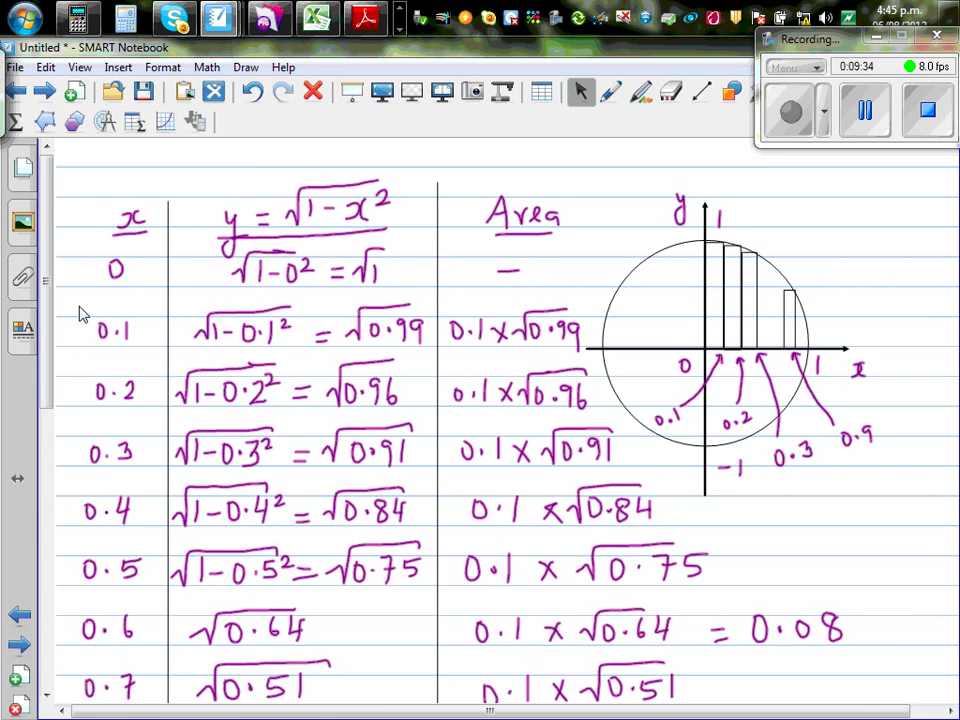
{"action": "left_click_drag", "start_coordinate": [49, 326], "coordinate": [418, 583]}
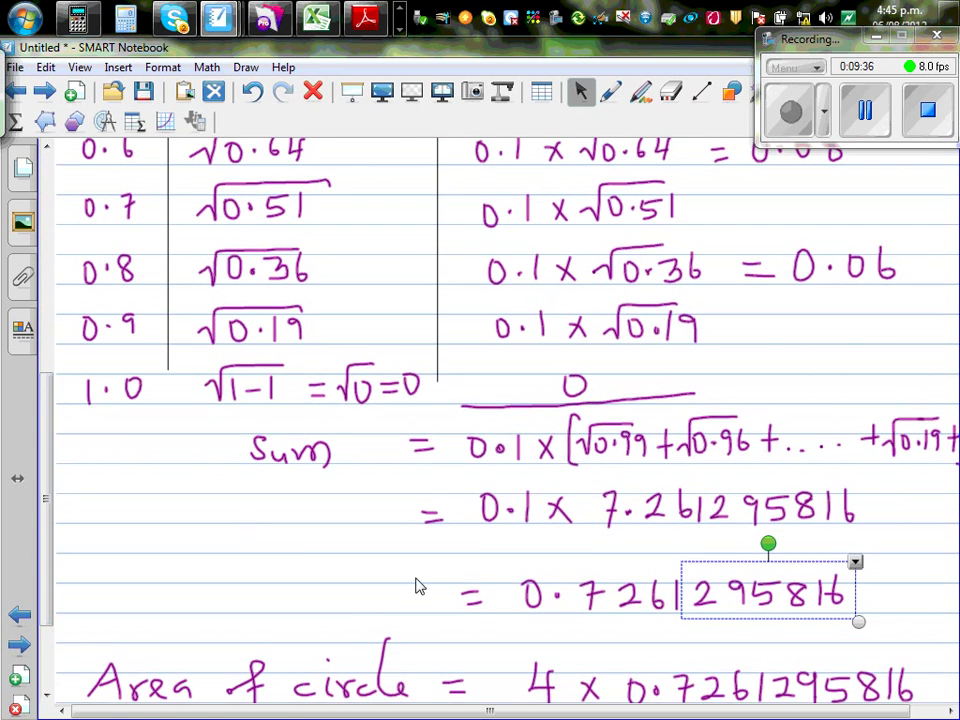
{"action": "left_click_drag", "start_coordinate": [34, 493], "coordinate": [214, 579]}
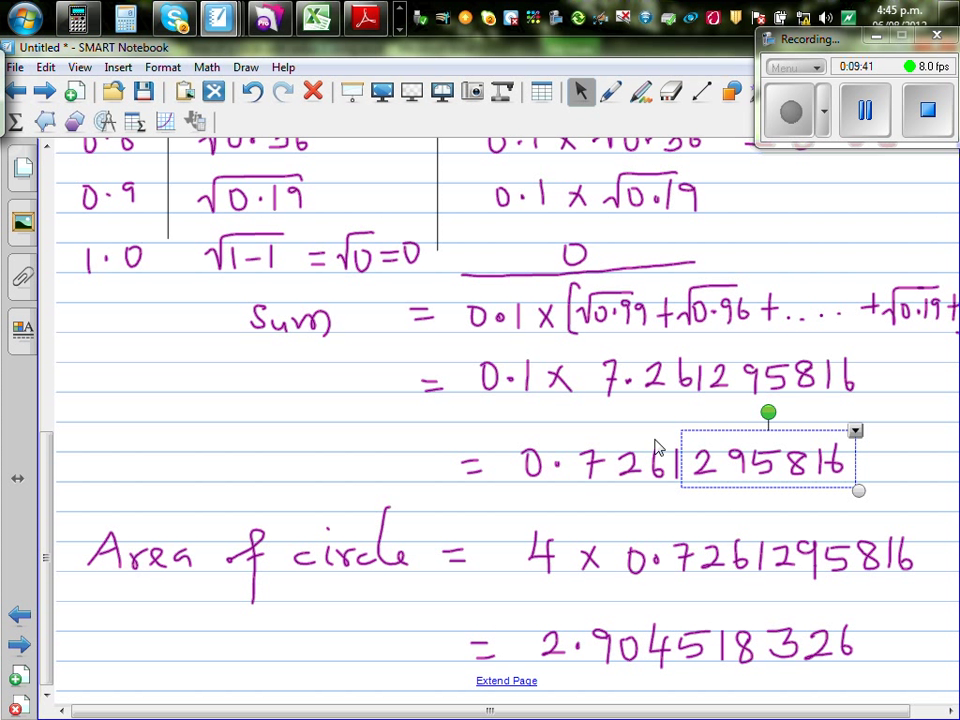
Switch to Sheet1 of the Excel workbook and examine the x coordinate formulas in column B
{"action": "left_click", "coordinate": [317, 18]}
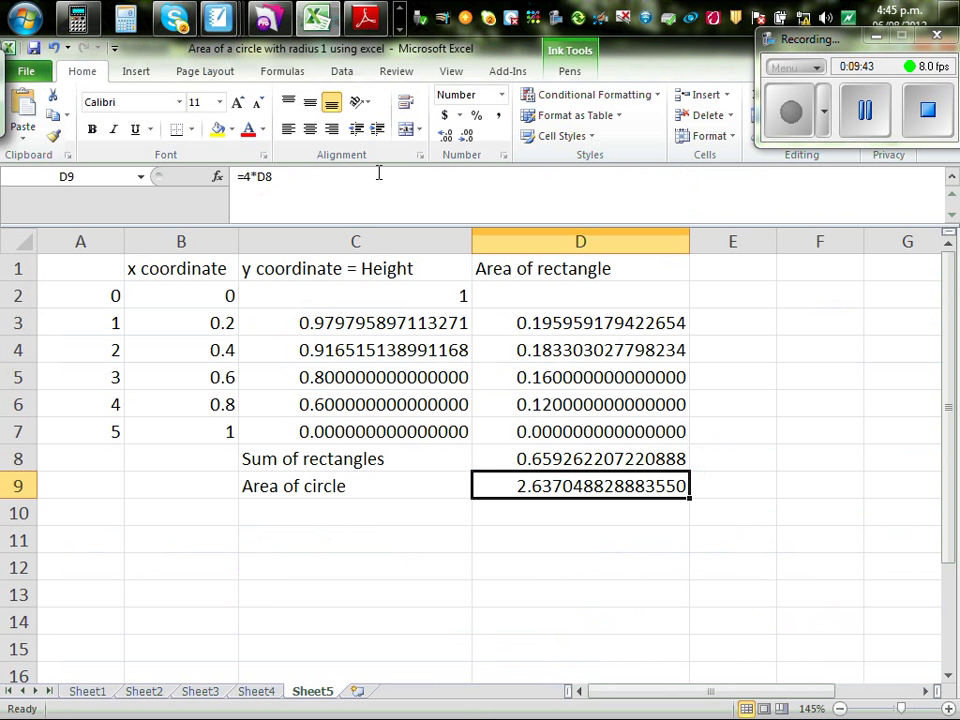
{"action": "left_click", "coordinate": [100, 694]}
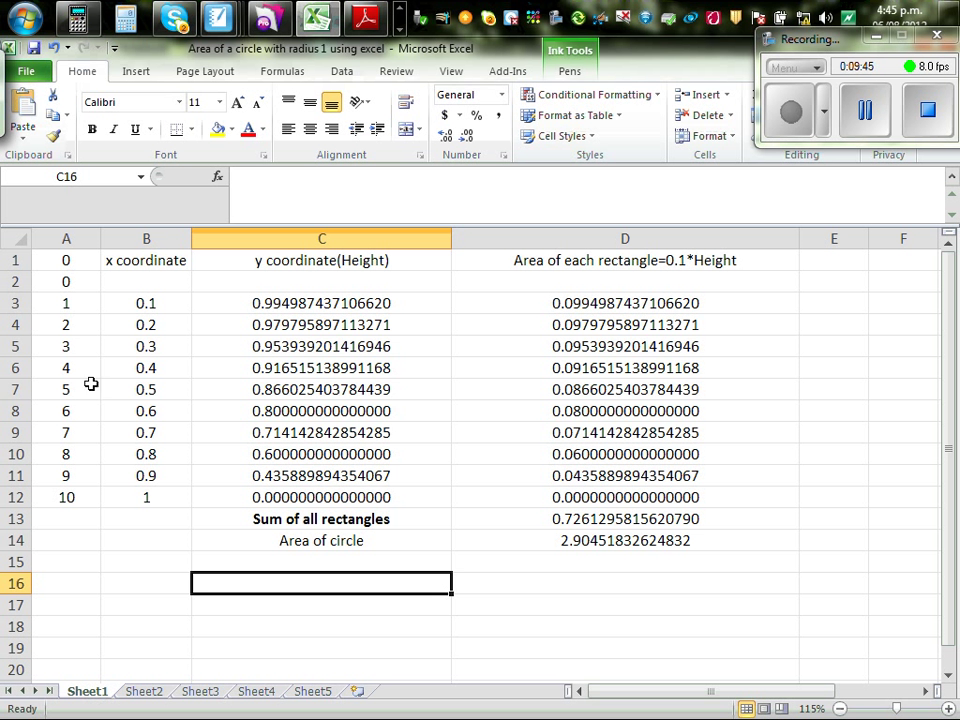
{"action": "left_click", "coordinate": [157, 303]}
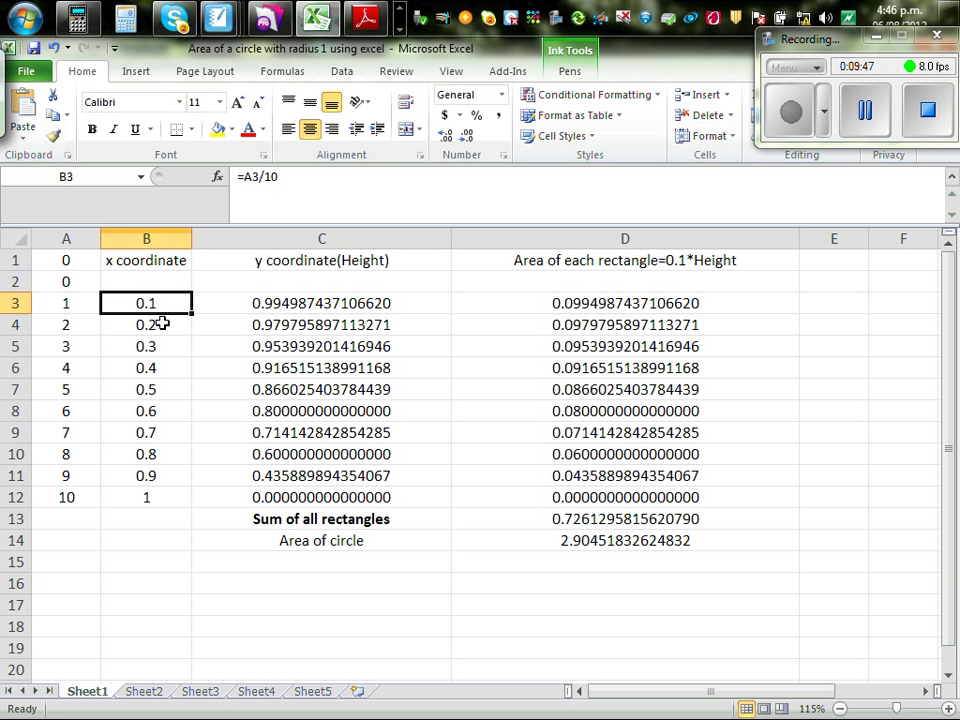
{"action": "left_click", "coordinate": [159, 324]}
{"action": "left_click", "coordinate": [162, 348]}
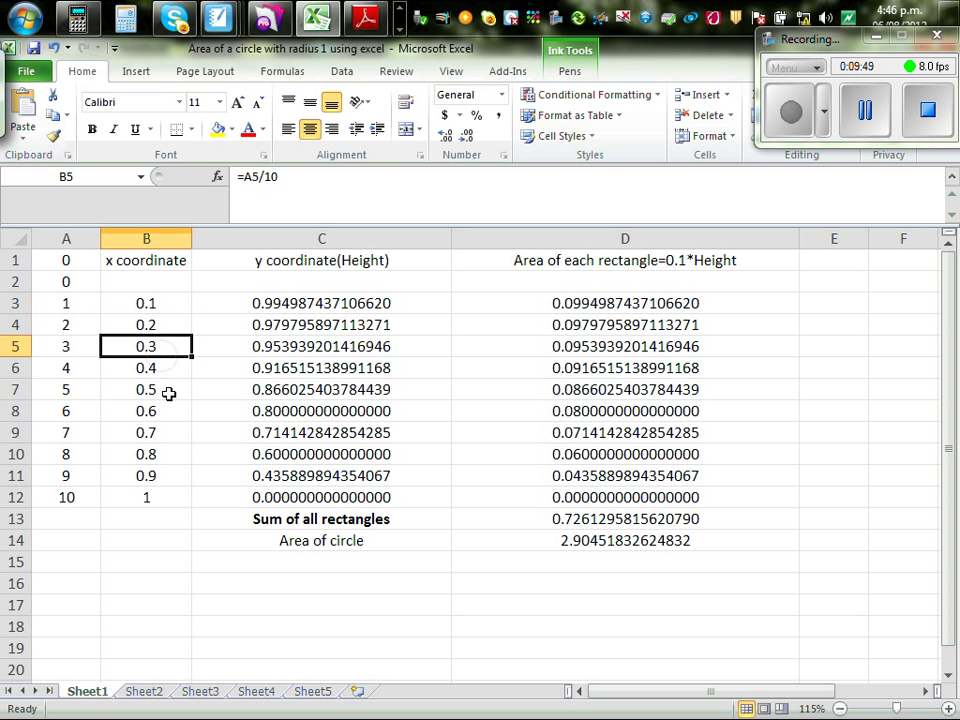
{"action": "left_click_drag", "start_coordinate": [182, 284], "coordinate": [182, 497]}
{"action": "left_click", "coordinate": [452, 487]}
Examine the y coordinate heights in column C and the square-root formula in cell C3
{"action": "left_click_drag", "start_coordinate": [360, 284], "coordinate": [372, 519]}
{"action": "left_click", "coordinate": [500, 600]}
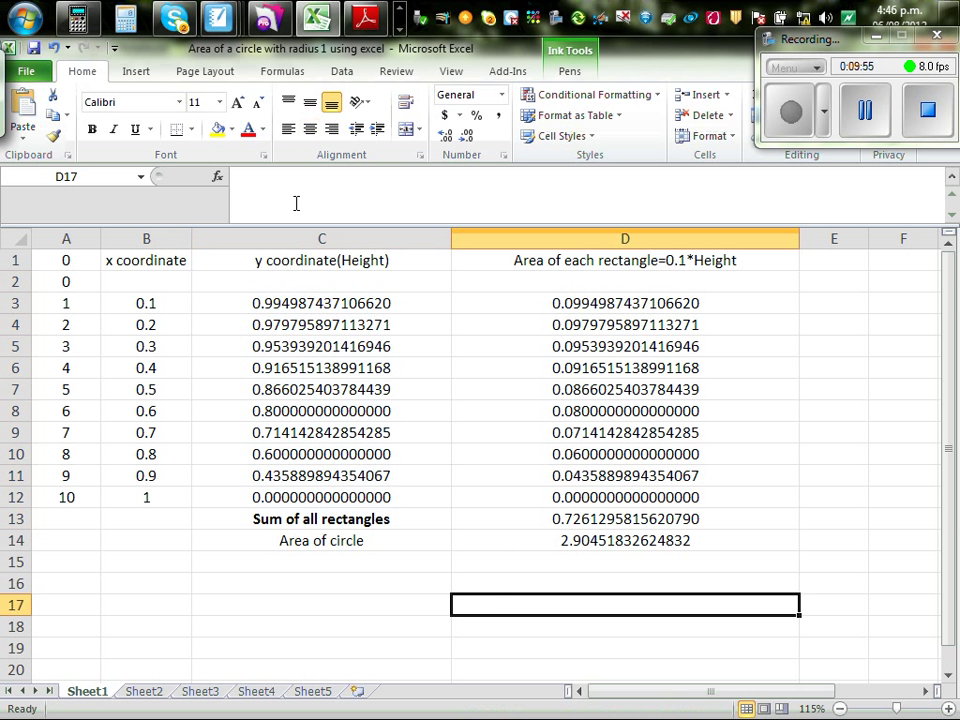
{"action": "left_click", "coordinate": [320, 303]}
{"action": "left_click", "coordinate": [345, 176]}
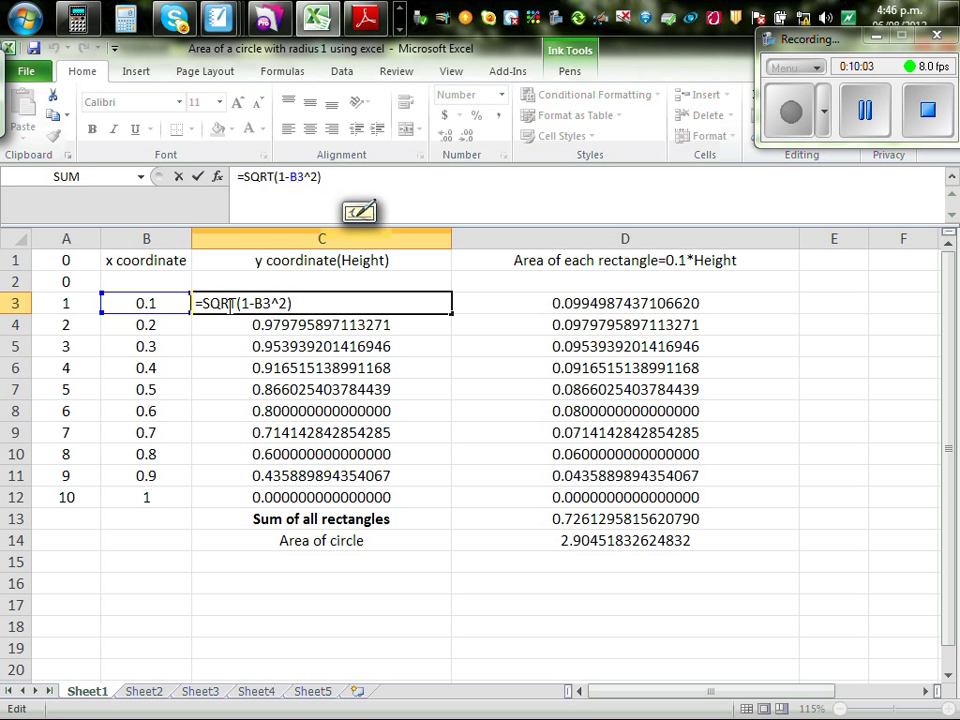
Examine the formula in cell D3 that multiplies the rectangle height by 0.1
{"action": "left_click", "coordinate": [552, 303]}
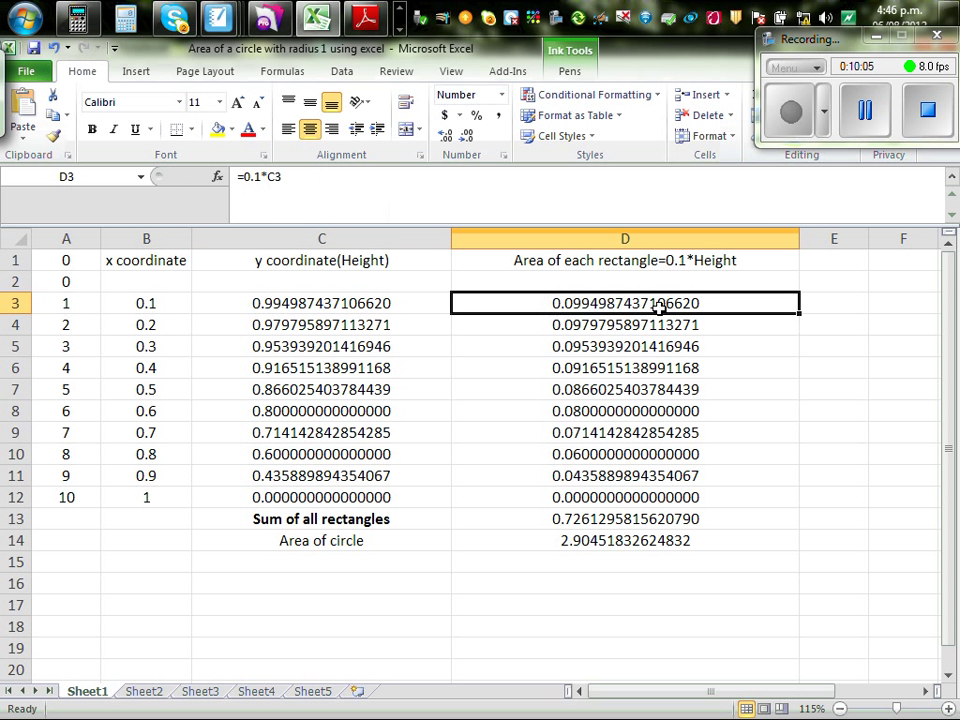
{"action": "left_click", "coordinate": [289, 177]}
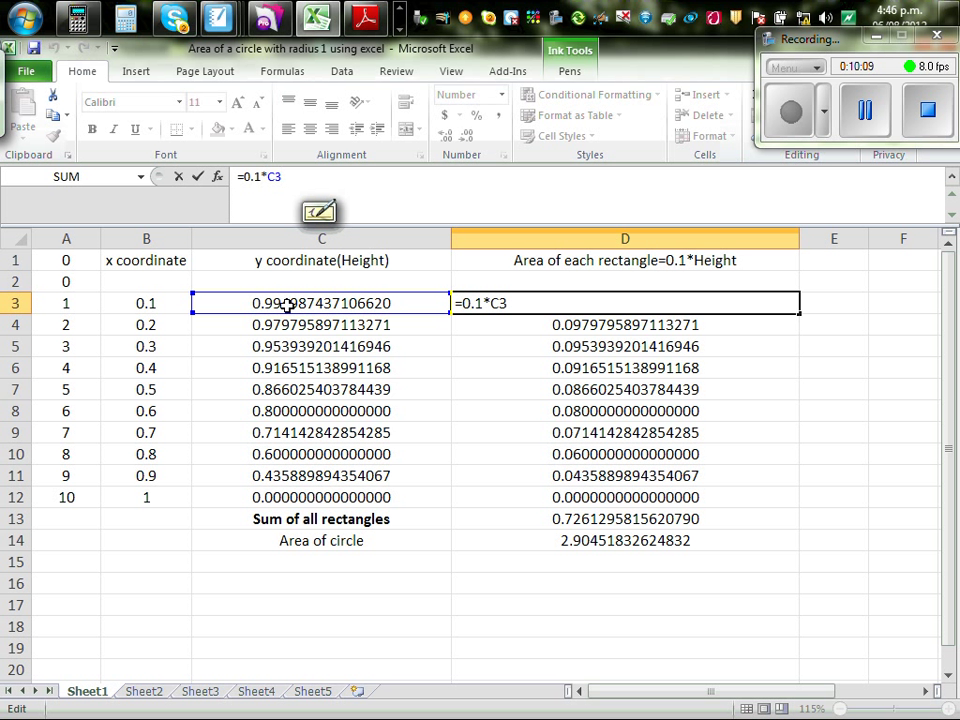
{"action": "left_click", "coordinate": [834, 517]}
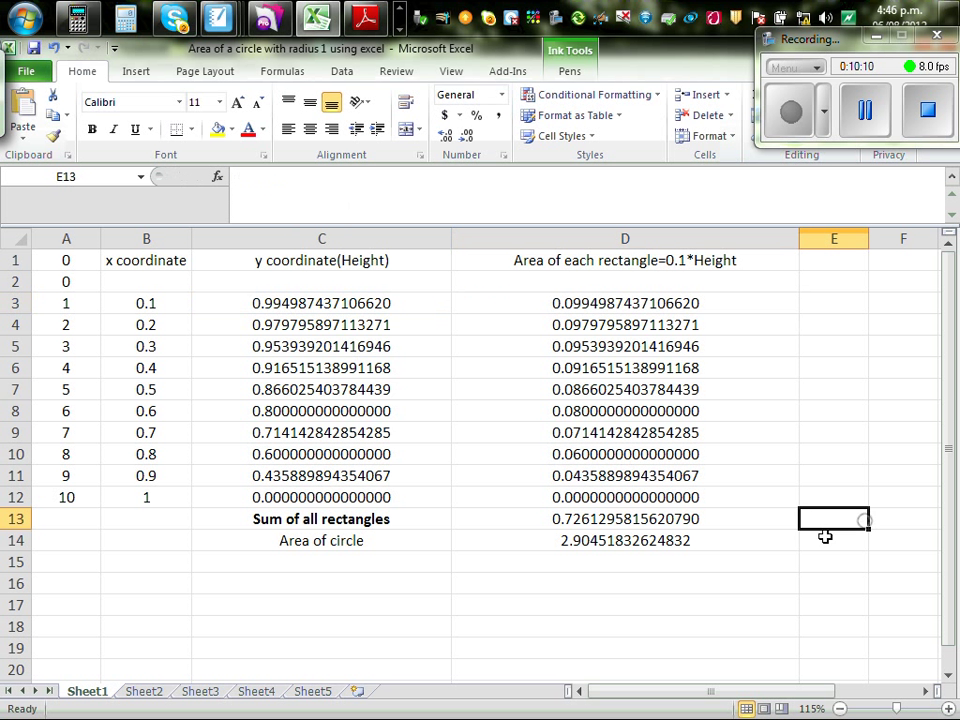
Examine the sum of all rectangles formula in cell D13 and the area of circle formula in cell D14
{"action": "left_click", "coordinate": [634, 516]}
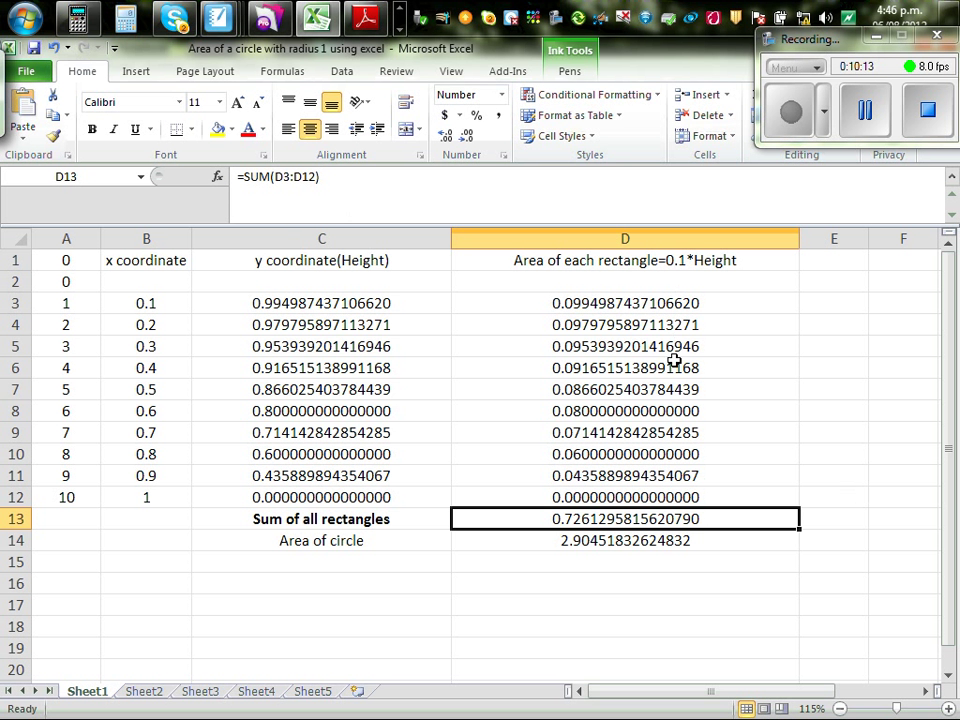
{"action": "left_click", "coordinate": [321, 541]}
{"action": "left_click", "coordinate": [620, 540]}
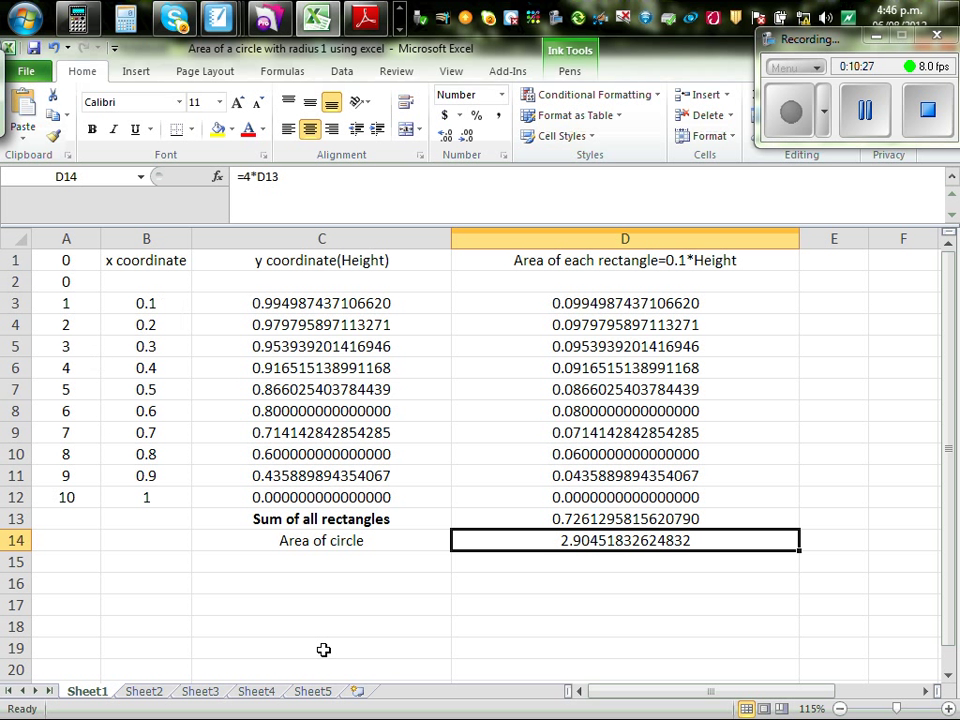
Switch to Sheet2 and examine the circle diagram with the 1/100-wide rectangle and the column headings of the table
{"action": "left_click", "coordinate": [145, 691]}
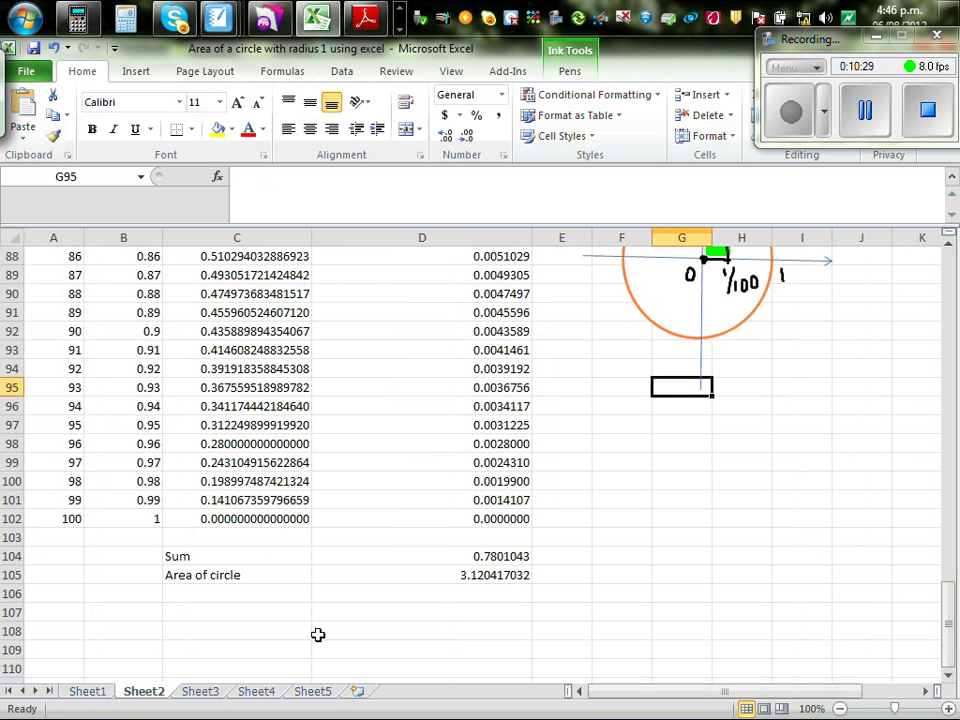
{"action": "mouse_move", "coordinate": [951, 615]}
{"action": "left_mouse_down"}
{"action": "mouse_move", "coordinate": [955, 564]}
{"action": "mouse_move", "coordinate": [955, 572]}
{"action": "left_mouse_up"}
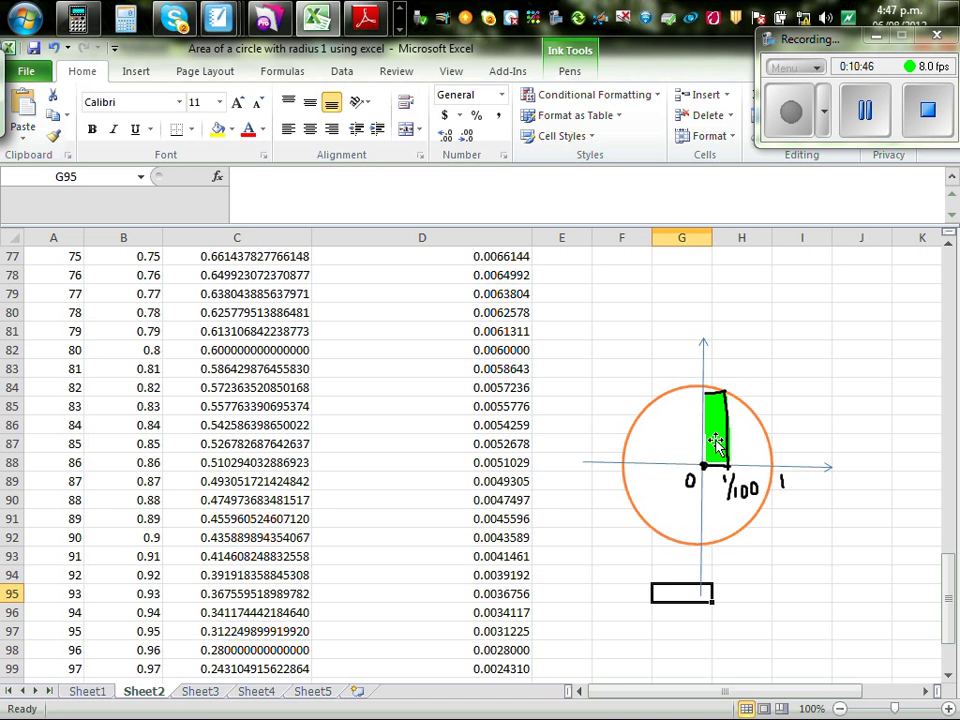
{"action": "left_click_drag", "start_coordinate": [946, 592], "coordinate": [900, 270]}
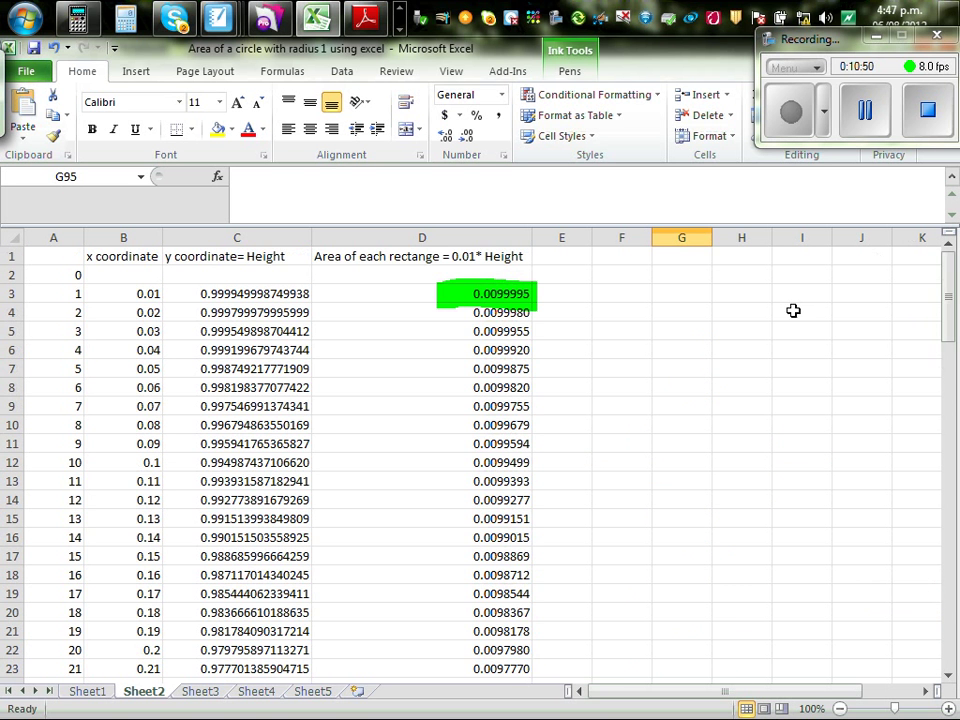
Examine the x coordinate formulas in cells B3 and B4 that divide the column A numbers by 100
{"action": "left_click", "coordinate": [146, 297]}
{"action": "left_click", "coordinate": [141, 313]}
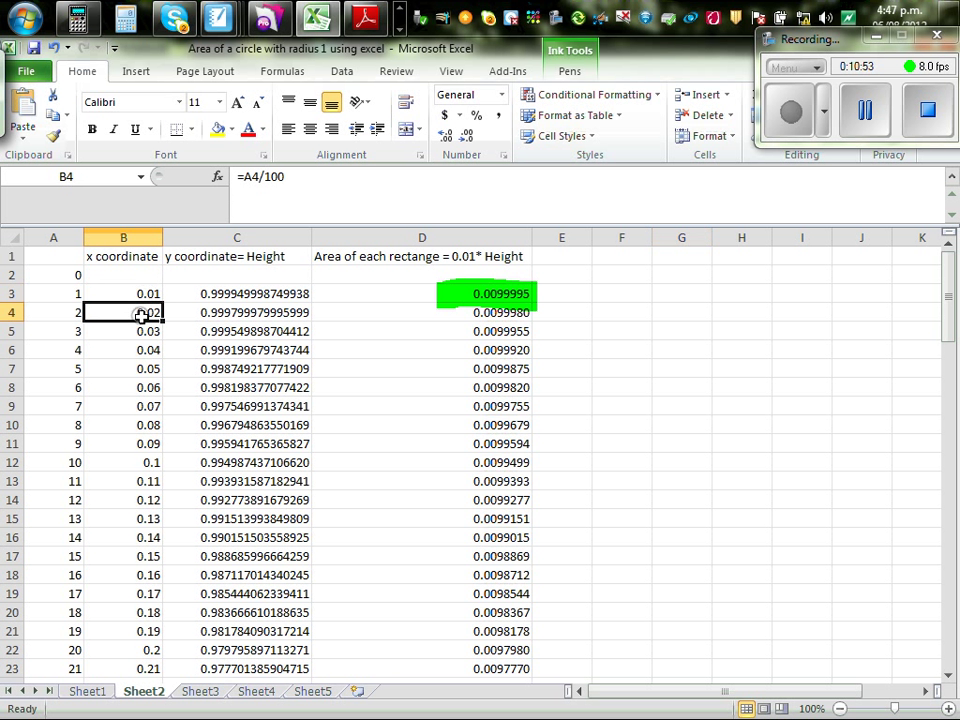
{"action": "left_click", "coordinate": [146, 294]}
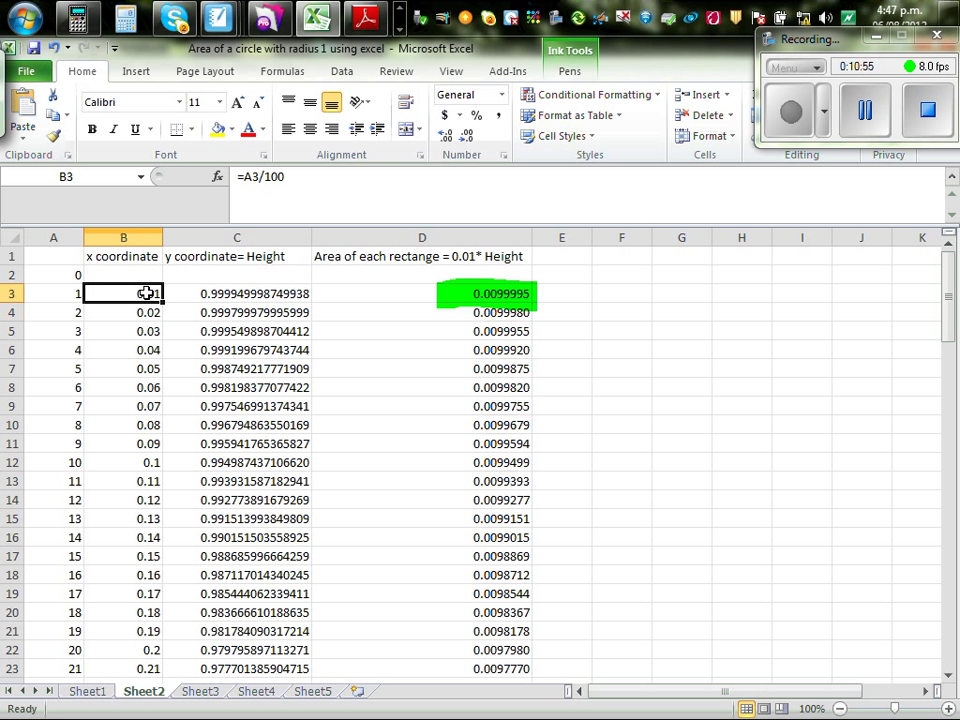
{"action": "left_click", "coordinate": [287, 177]}
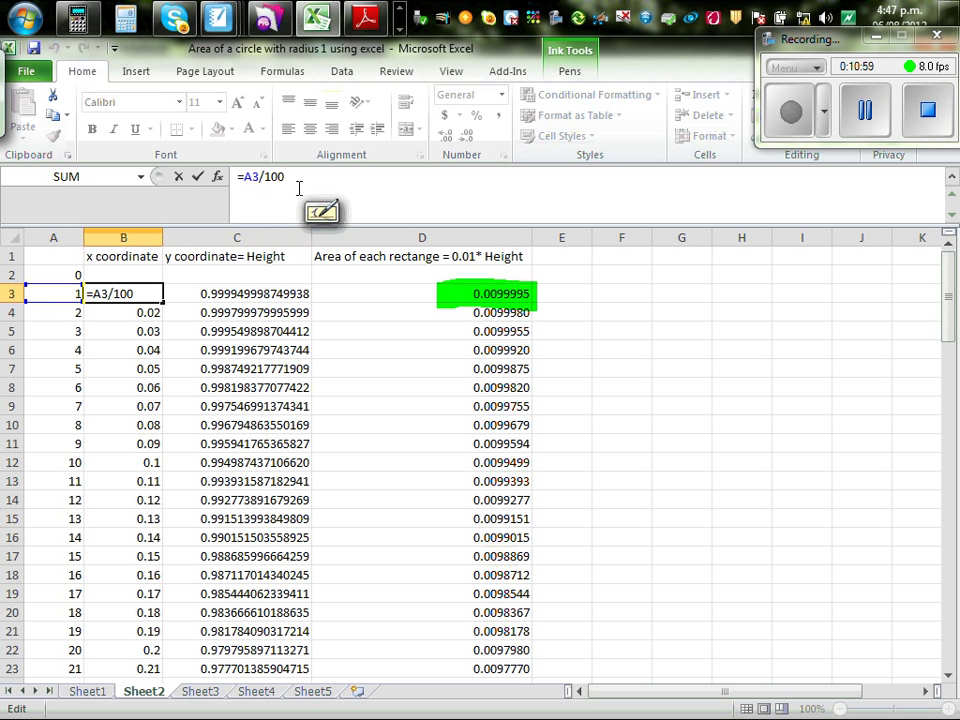
{"action": "left_click", "coordinate": [133, 313]}
{"action": "left_click", "coordinate": [289, 178]}
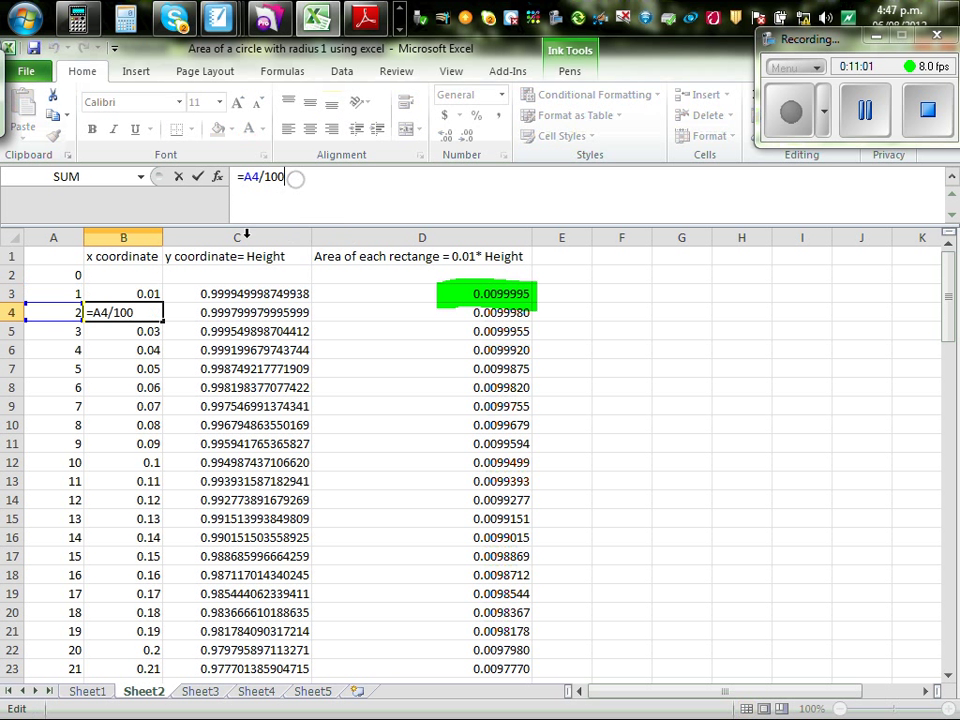
Examine the square-root formula for the y coordinate height in cell C3 of Sheet2
{"action": "left_click", "coordinate": [193, 337]}
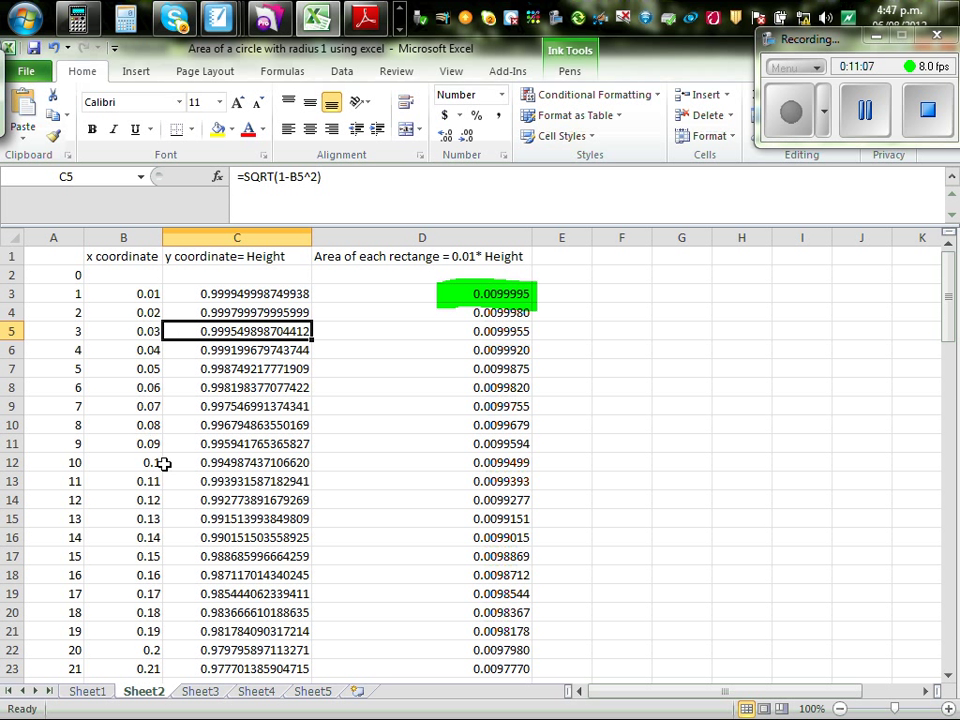
{"action": "key", "text": "Up"}
{"action": "key", "text": "Up"}
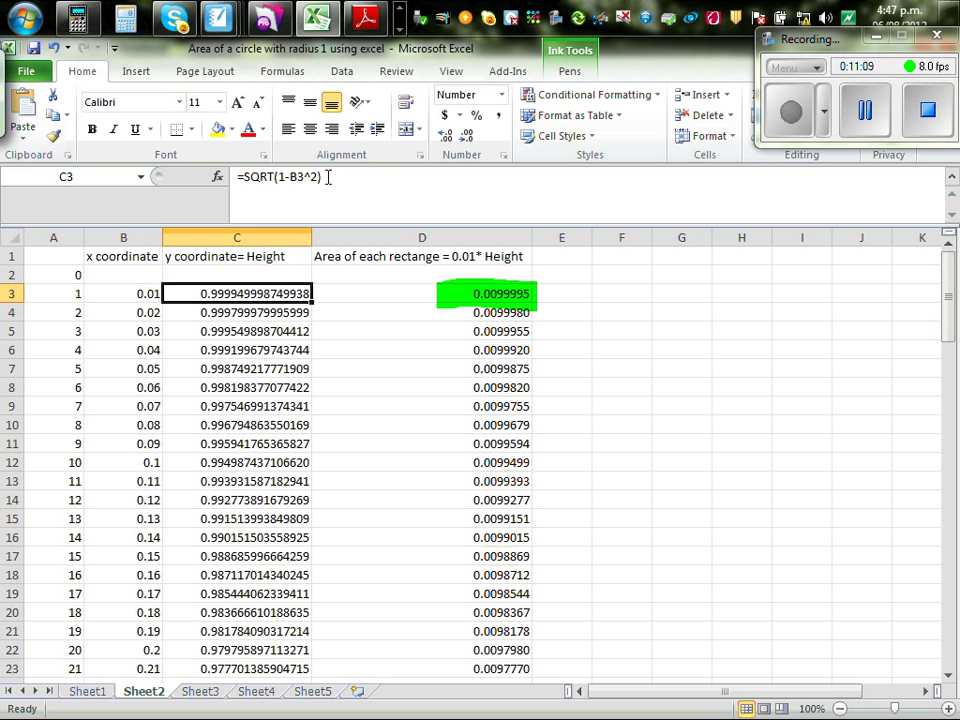
{"action": "left_click", "coordinate": [328, 177]}
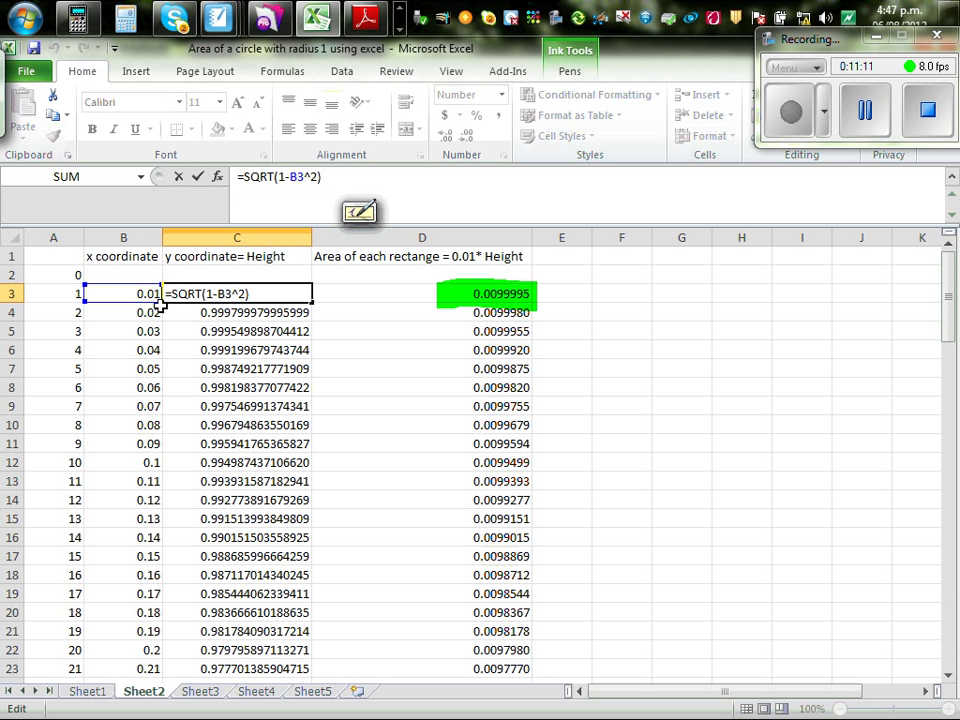
Examine the rectangle area formula in cell D3 that multiplies the height by 0.01
{"action": "left_click", "coordinate": [375, 326]}
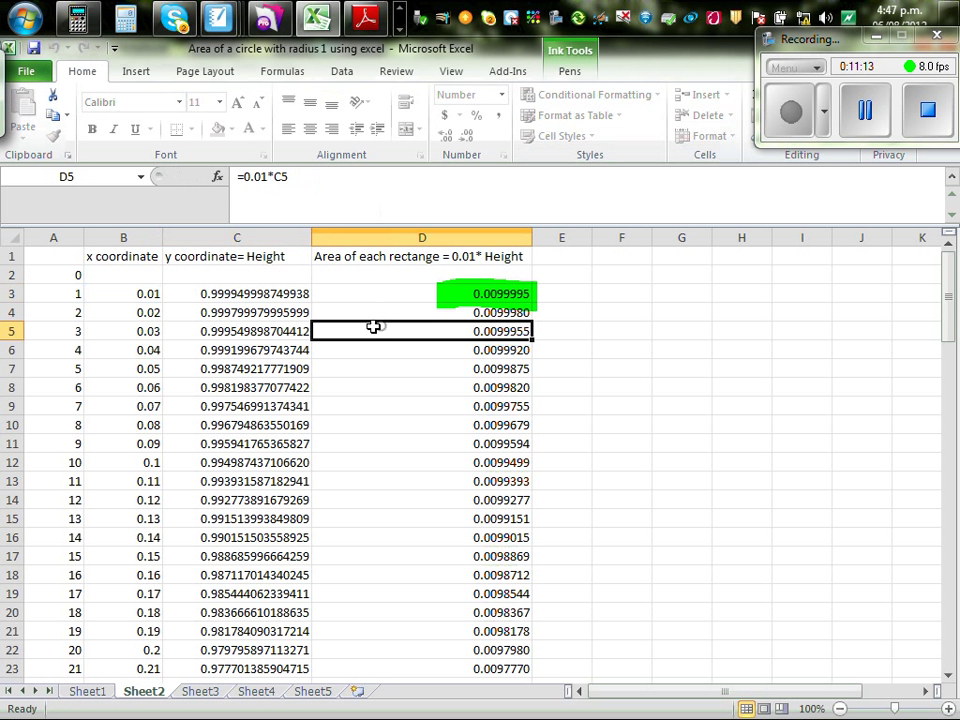
{"action": "left_click", "coordinate": [442, 295]}
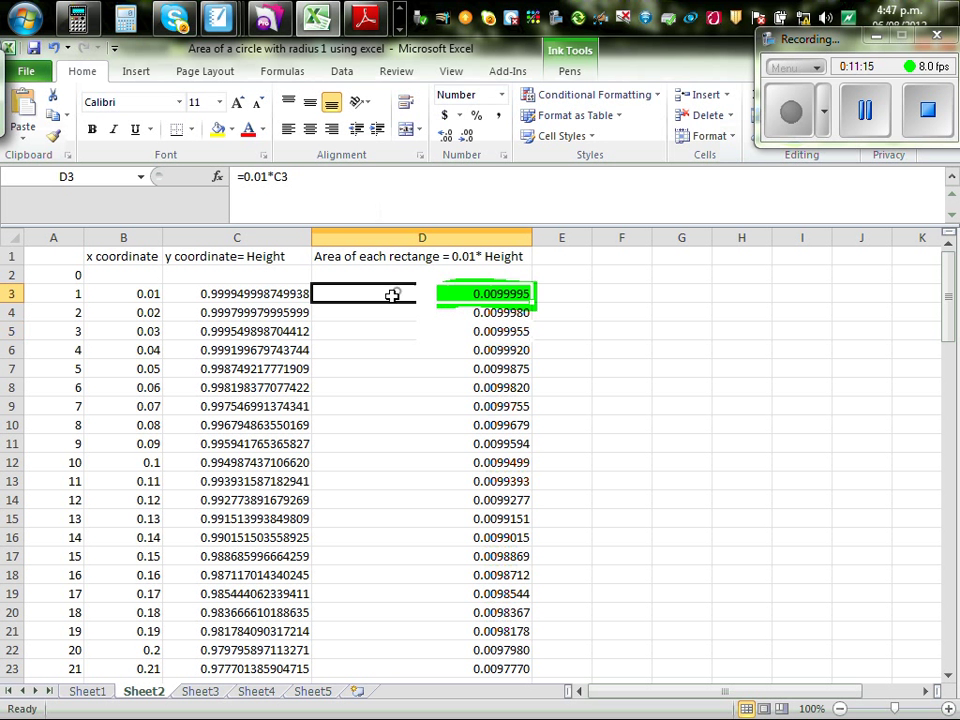
{"action": "left_click", "coordinate": [296, 178]}
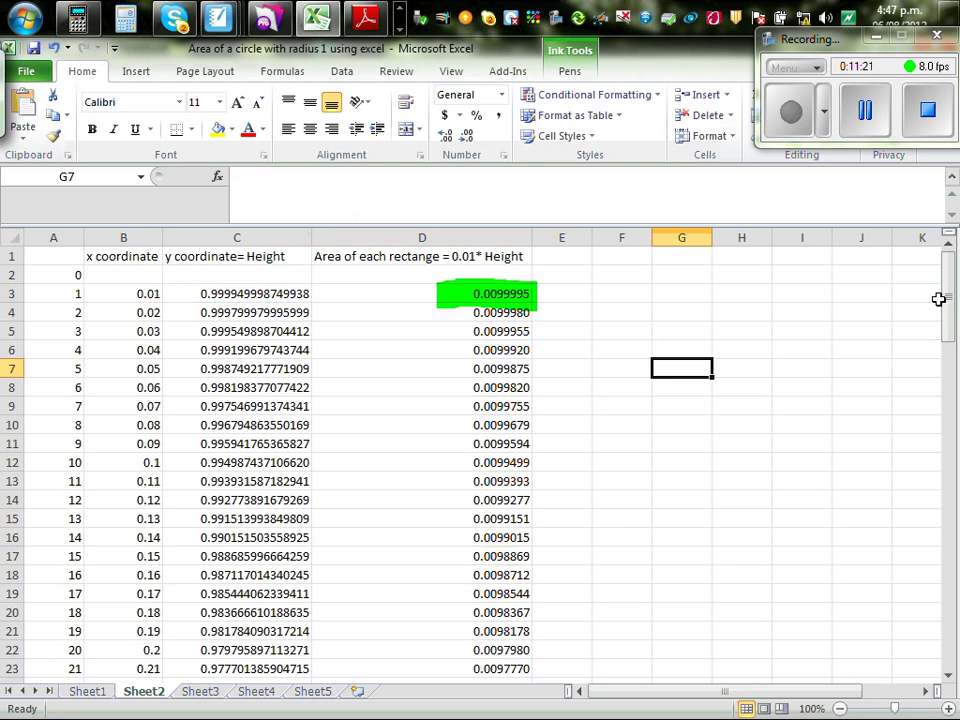
Examine the sum formula in cell D104 that adds the rectangle areas from D3 to D102
{"action": "mouse_move", "coordinate": [945, 302]}
{"action": "left_mouse_down"}
{"action": "mouse_move", "coordinate": [935, 604]}
{"action": "mouse_move", "coordinate": [908, 656]}
{"action": "left_mouse_up"}
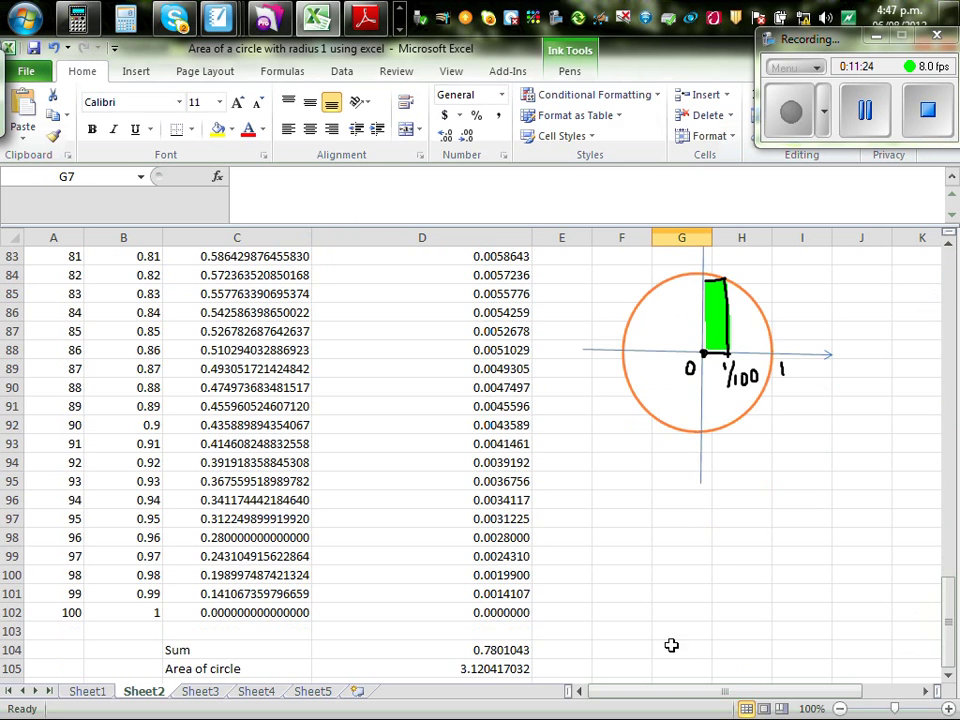
{"action": "left_click", "coordinate": [491, 652]}
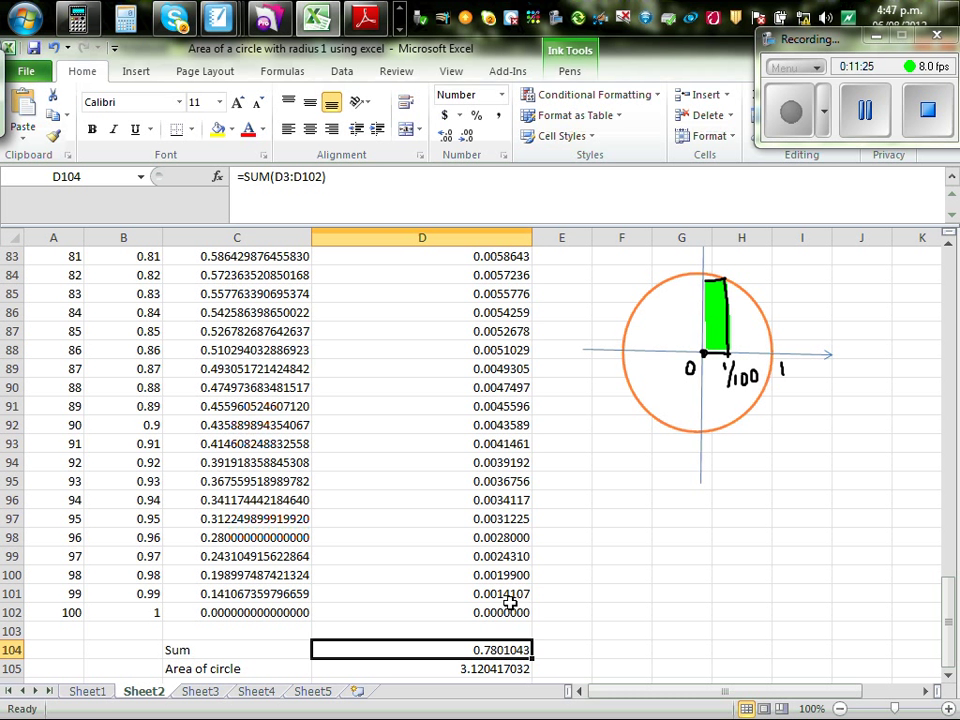
{"action": "left_click", "coordinate": [334, 179]}
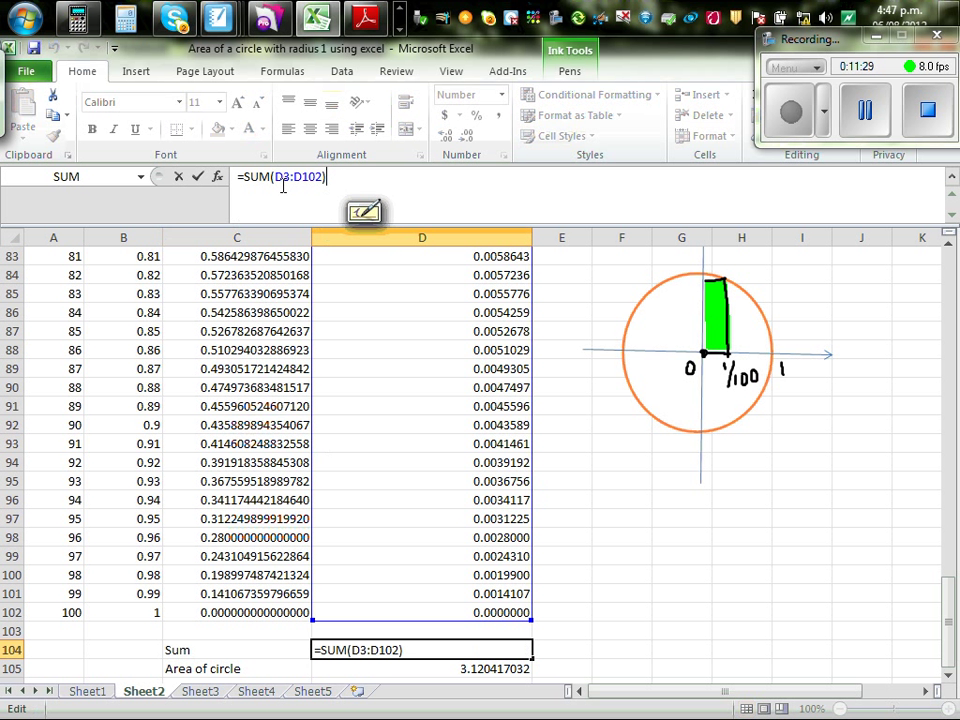
{"action": "left_click", "coordinate": [15, 614]}
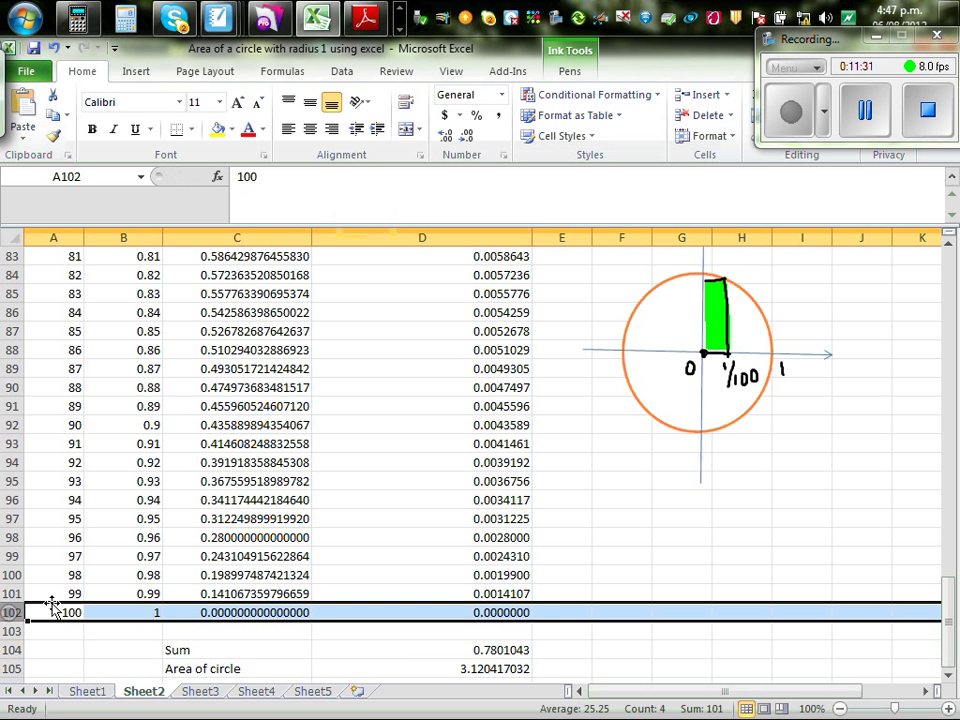
{"action": "left_click", "coordinate": [705, 539]}
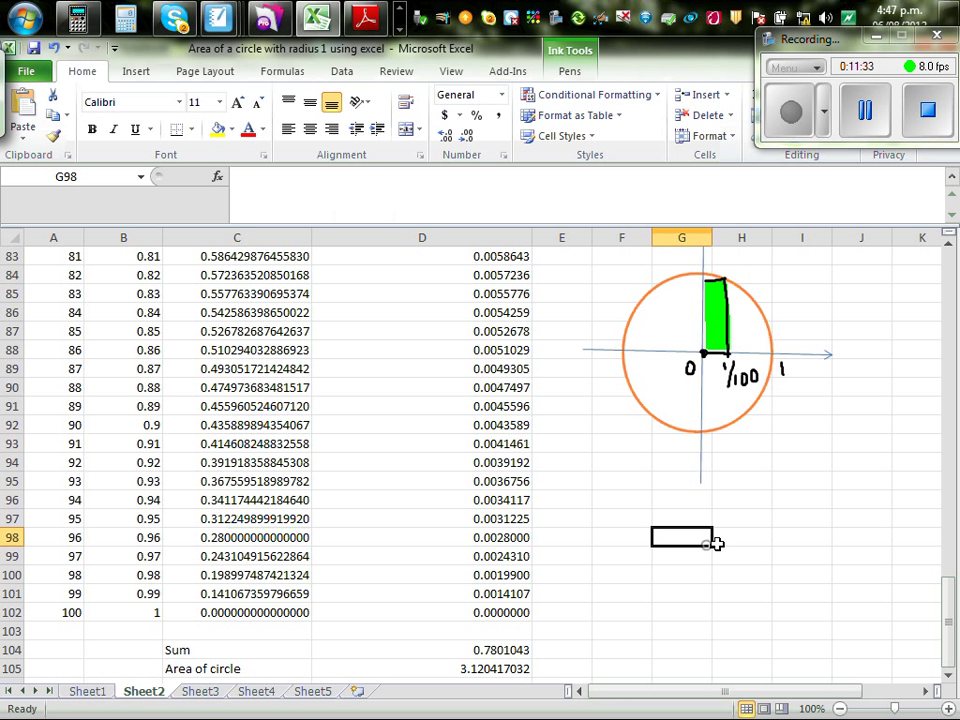
{"action": "left_click", "coordinate": [511, 651]}
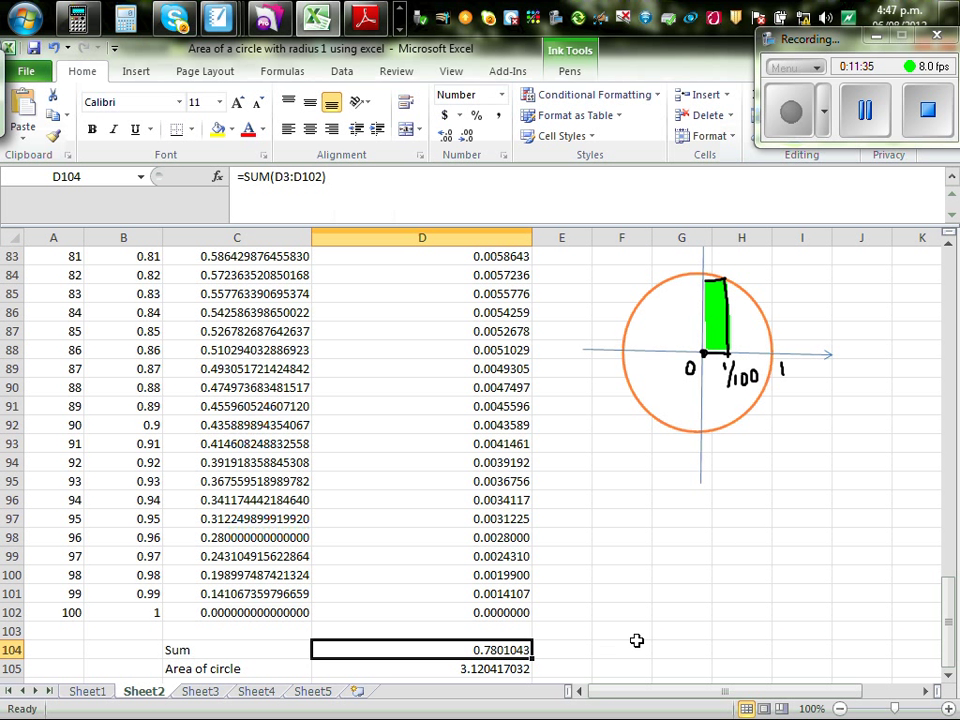
Examine the area of circle formula in cell D105 that multiplies the sum in D104 by 4
{"action": "left_click", "coordinate": [946, 676]}
{"action": "left_click", "coordinate": [946, 676]}
{"action": "left_click", "coordinate": [946, 676]}
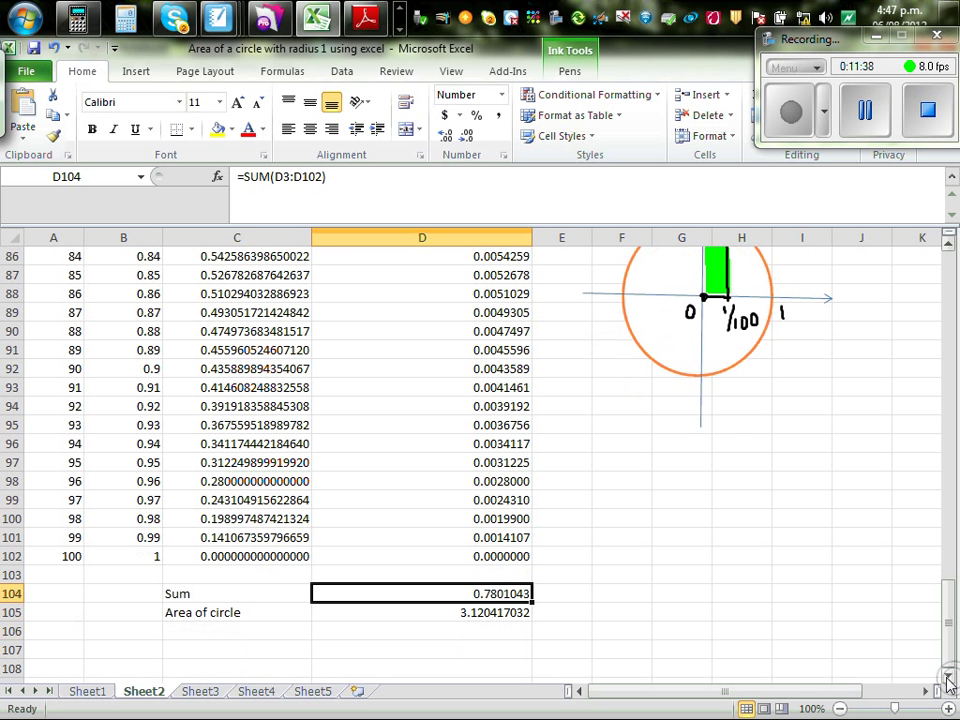
{"action": "left_click", "coordinate": [478, 611]}
{"action": "left_click", "coordinate": [296, 176]}
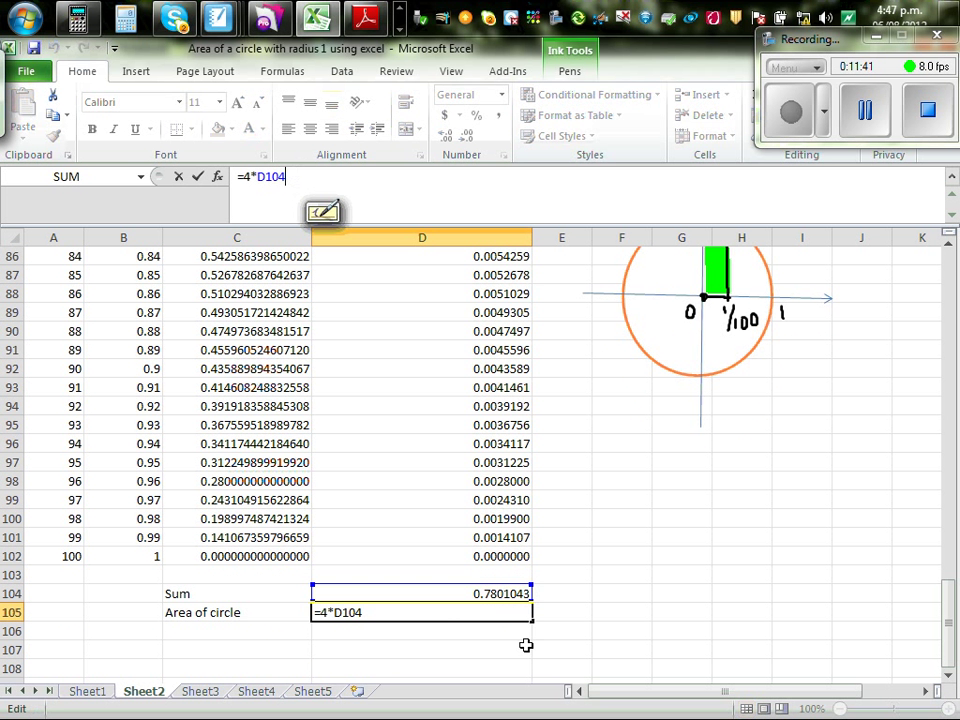
{"action": "left_click", "coordinate": [670, 630]}
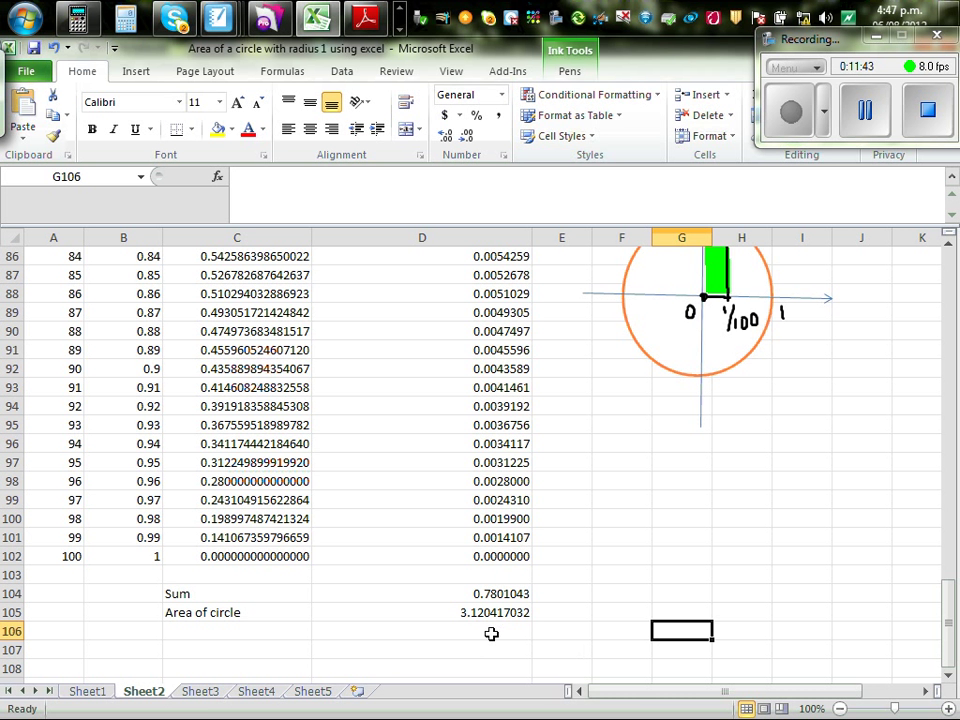
Switch to Sheet3 and examine the 1/1000-wide rectangle diagram and the x coordinate formulas in cells B3 and B4
{"action": "left_click", "coordinate": [200, 691]}
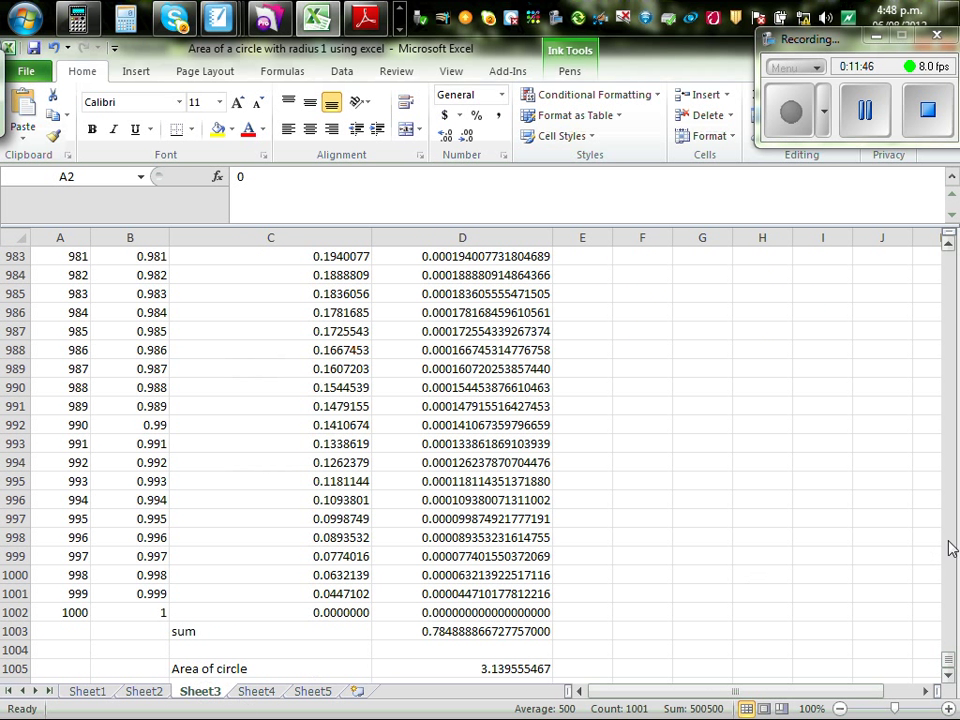
{"action": "left_click_drag", "start_coordinate": [950, 657], "coordinate": [945, 246]}
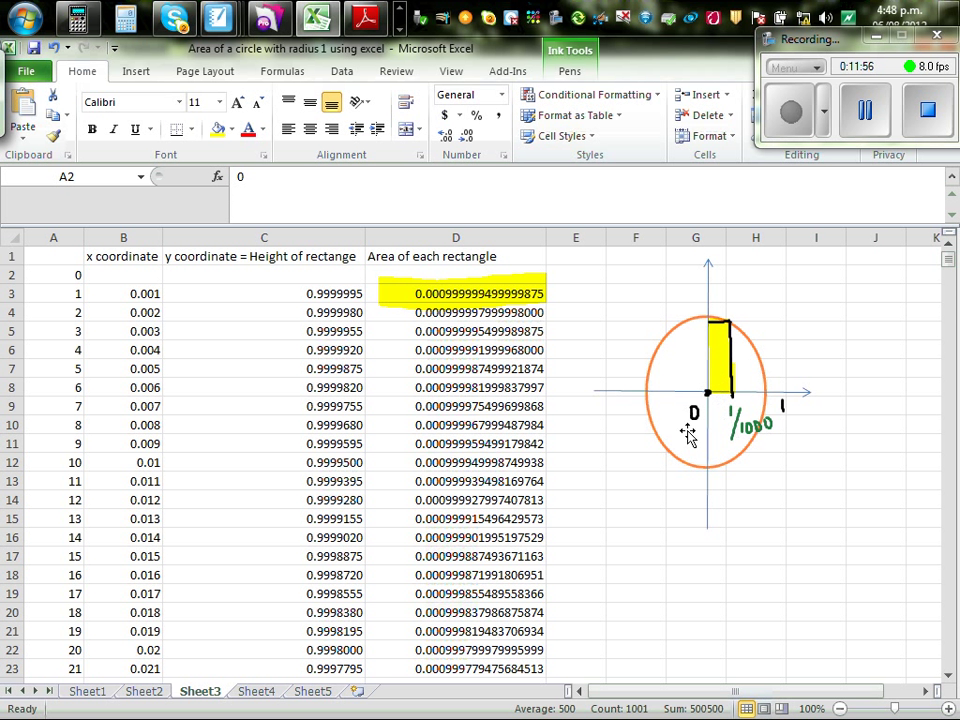
{"action": "left_click", "coordinate": [143, 294]}
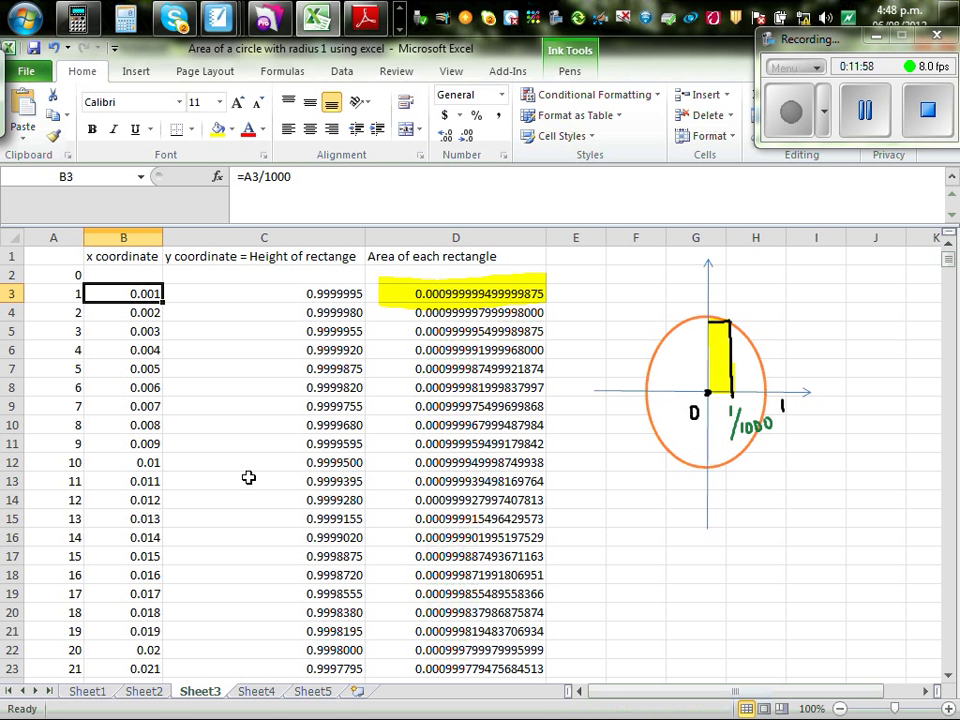
{"action": "left_click", "coordinate": [133, 313]}
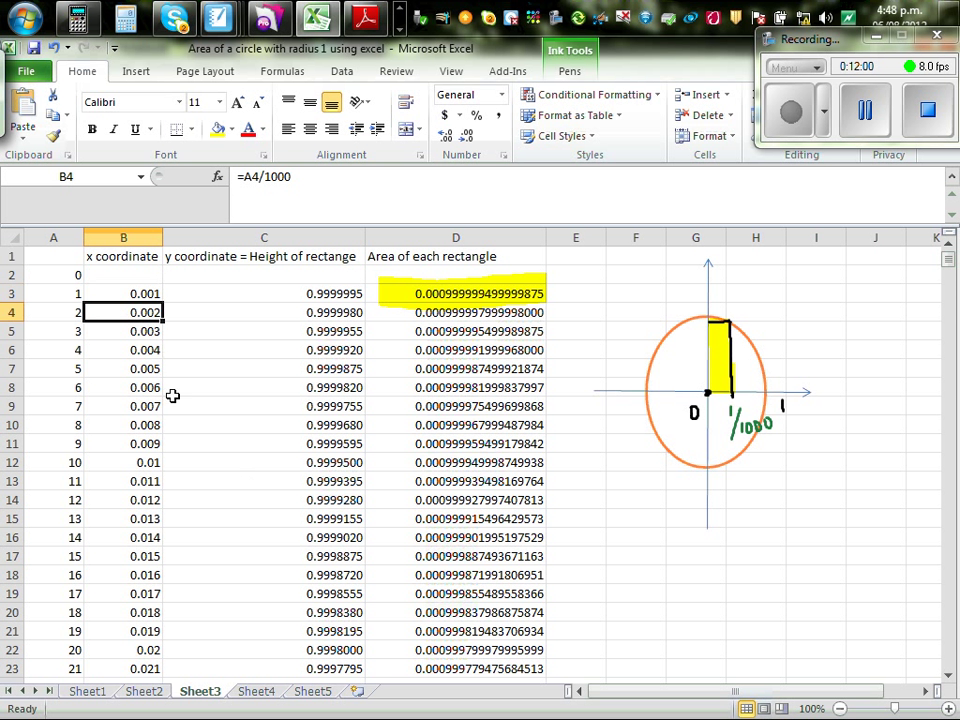
{"action": "left_click", "coordinate": [133, 294]}
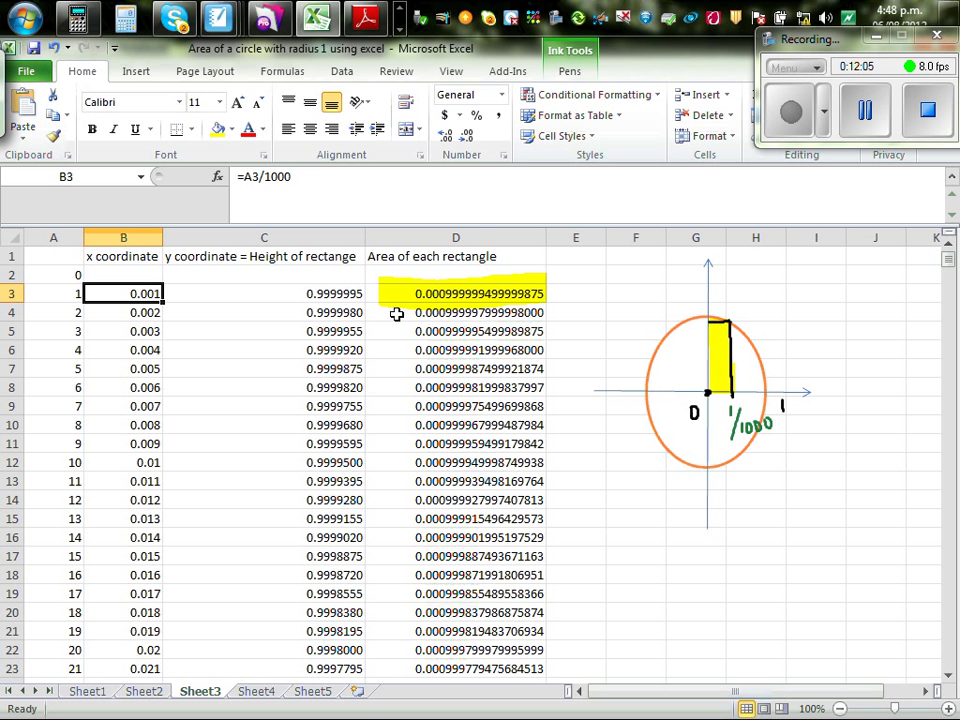
Examine the square-root formula for the rectangle height in cell C3 of Sheet3
{"action": "left_click", "coordinate": [270, 293]}
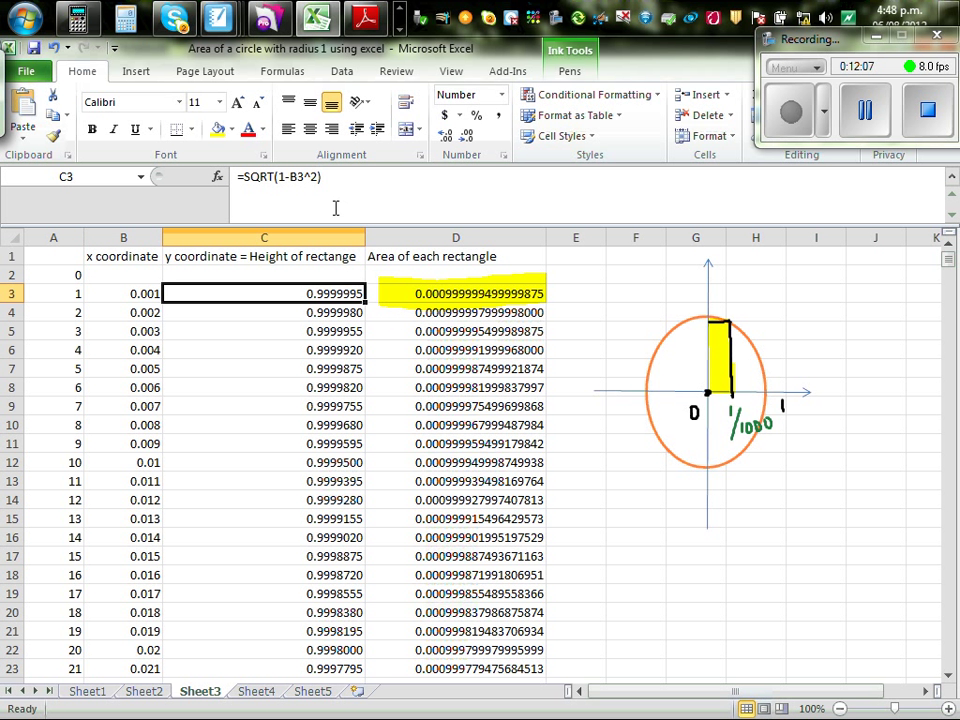
{"action": "left_click", "coordinate": [325, 176]}
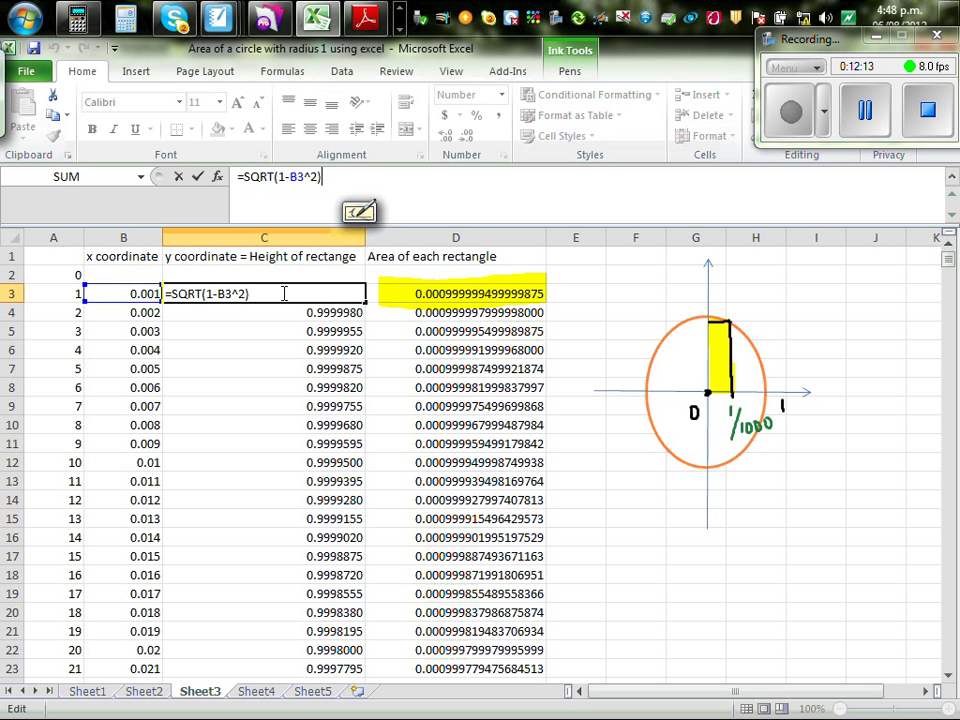
{"action": "left_click", "coordinate": [611, 293]}
Examine the rectangle area formula in cell D5 that multiplies the height in C5 by 1/1000
{"action": "left_click", "coordinate": [497, 280]}
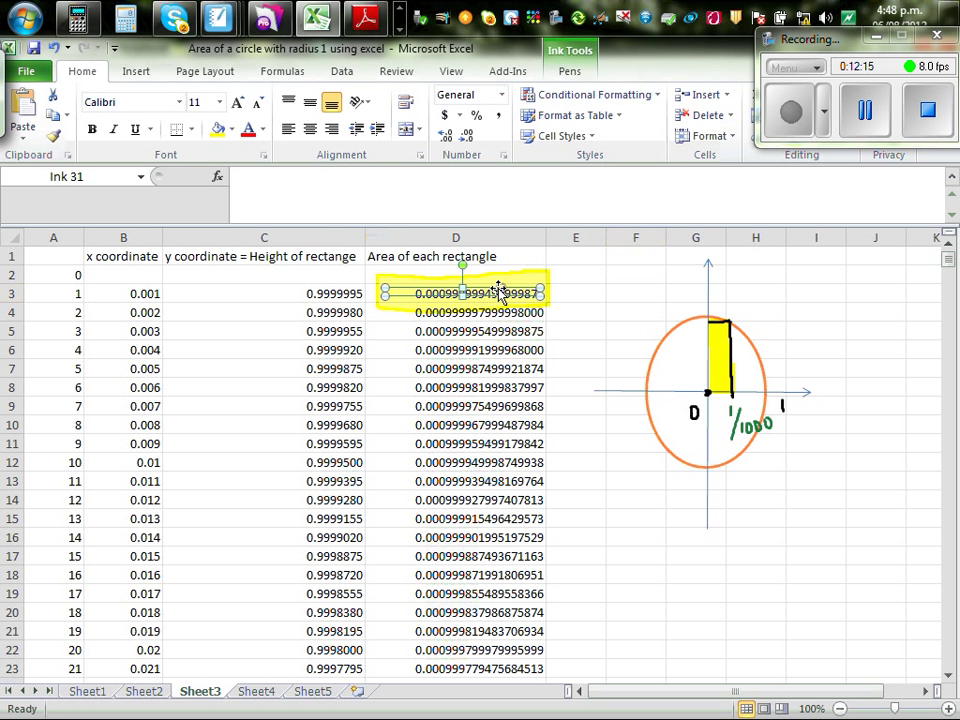
{"action": "left_click", "coordinate": [620, 275]}
{"action": "left_click", "coordinate": [545, 290]}
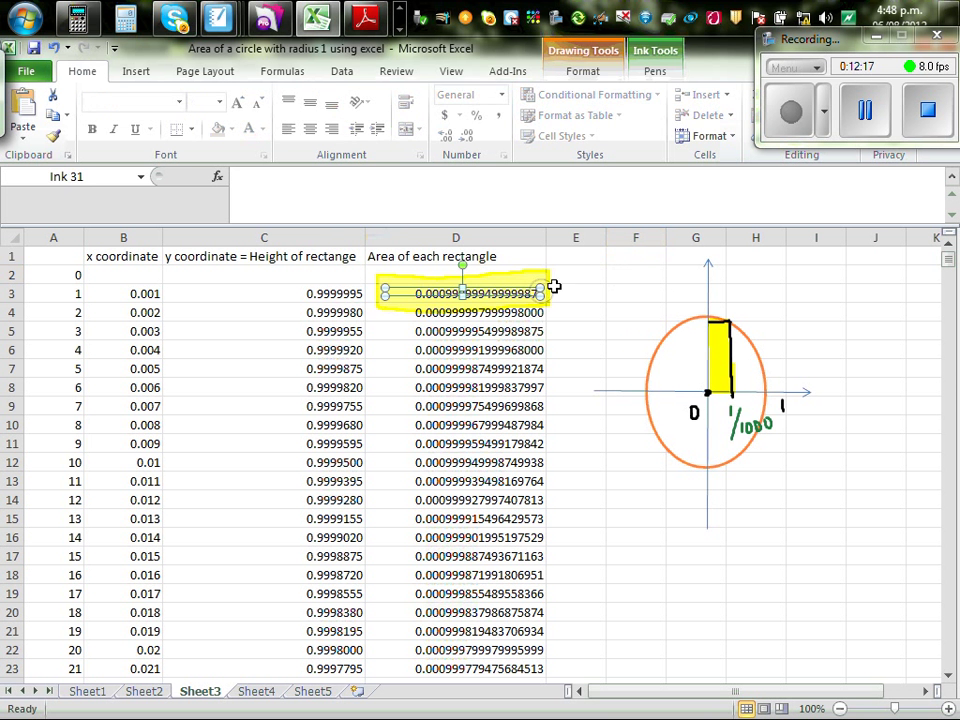
{"action": "left_click", "coordinate": [530, 331]}
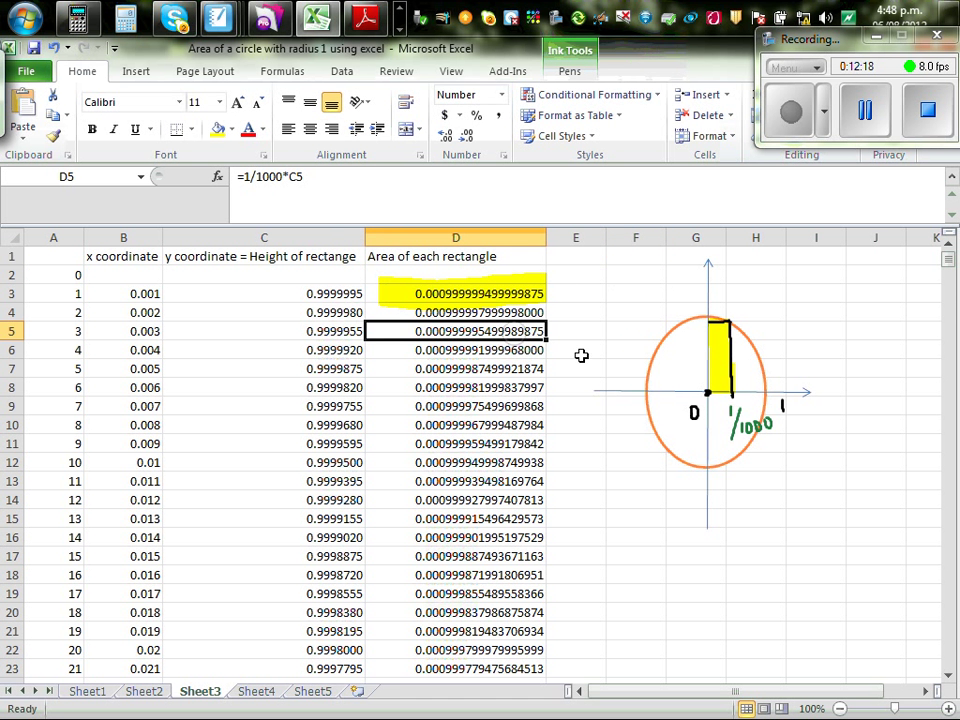
{"action": "left_click", "coordinate": [307, 177]}
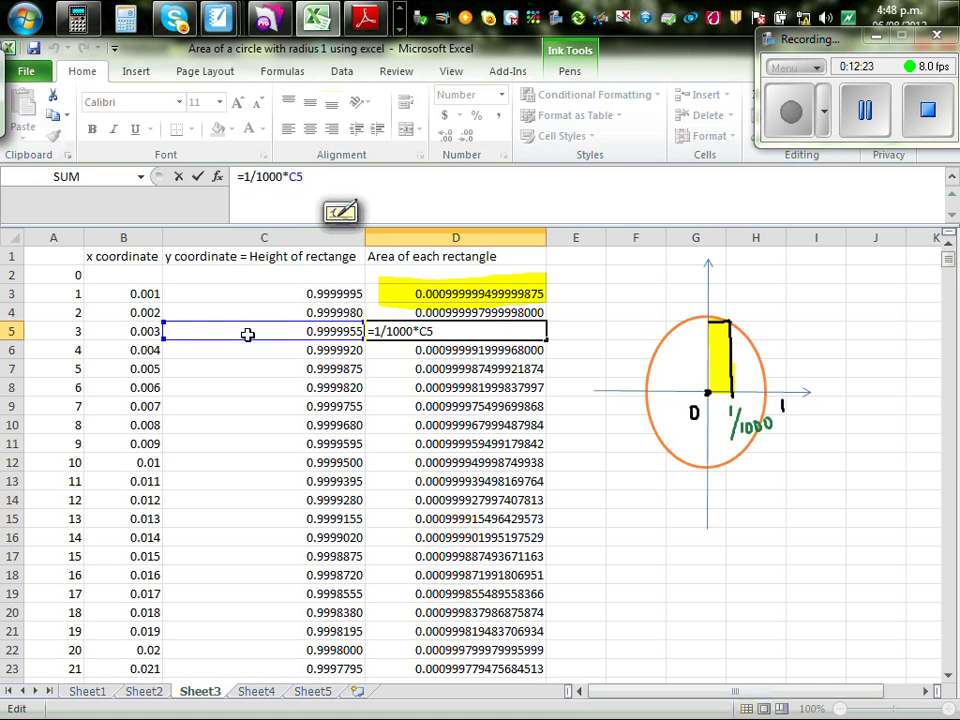
{"action": "left_click", "coordinate": [912, 484]}
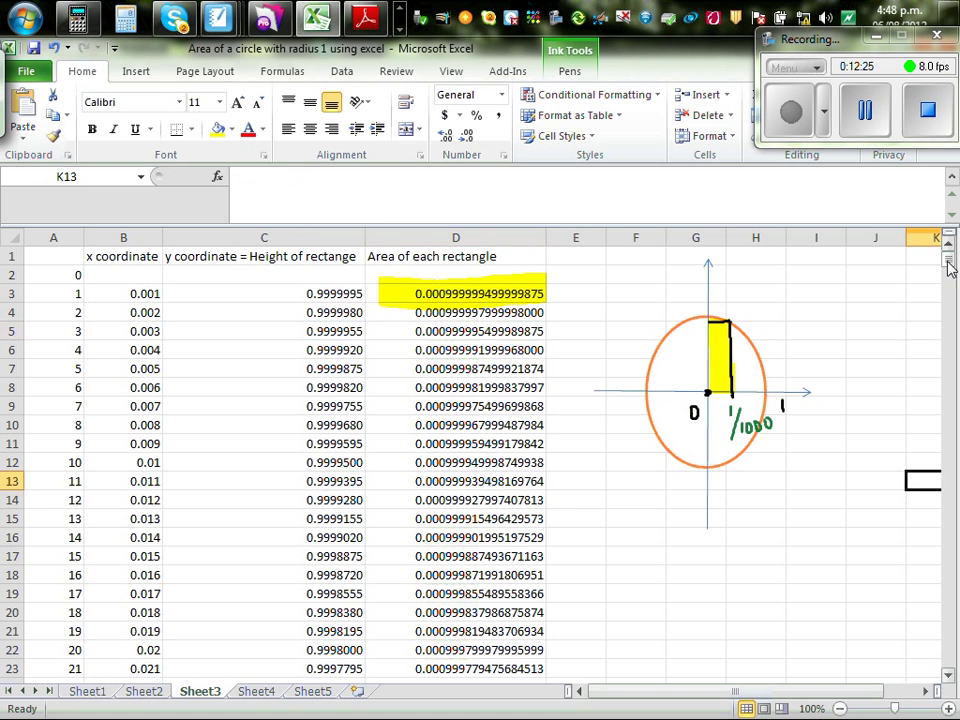
Examine the area of circle formula in cell D1005 of Sheet3, which multiplies the sum in D1003 by 4
{"action": "left_click_drag", "start_coordinate": [948, 260], "coordinate": [936, 645]}
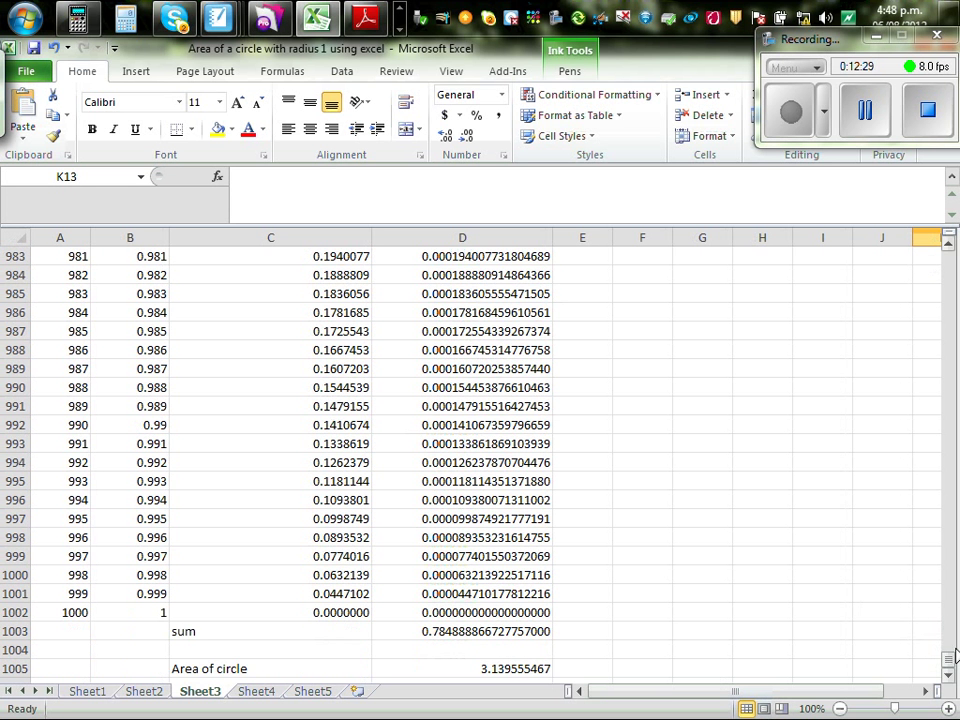
{"action": "left_click", "coordinate": [949, 673]}
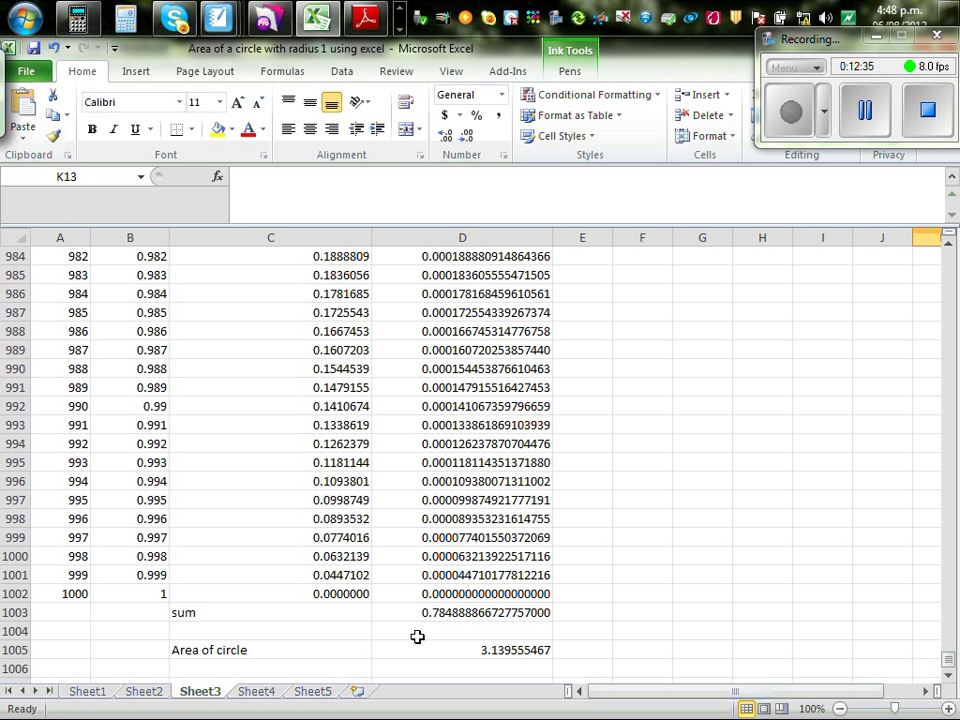
{"action": "left_click", "coordinate": [491, 650]}
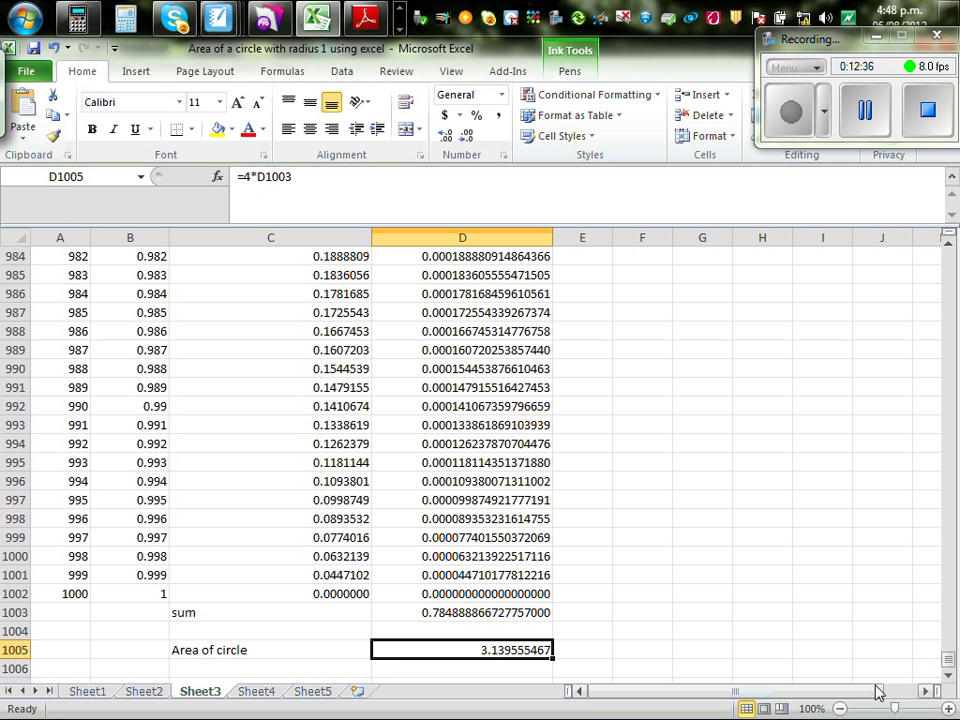
{"action": "left_click", "coordinate": [949, 673]}
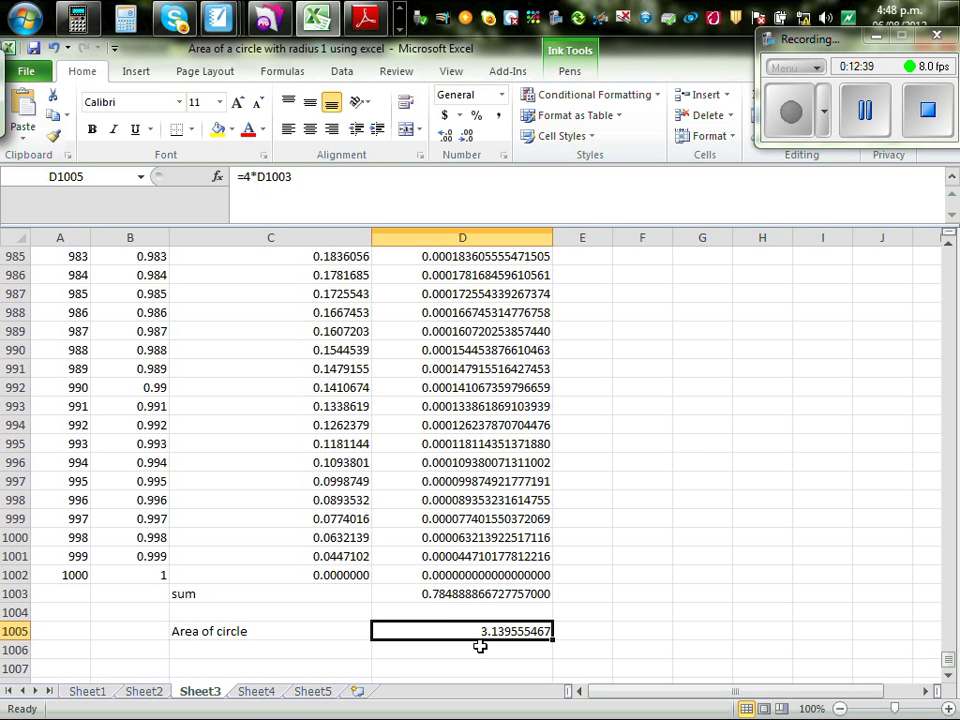
Switch to Sheet4 and examine the 1/5000-wide rectangle diagram and the x coordinate formula in cell B3
{"action": "left_click", "coordinate": [262, 691]}
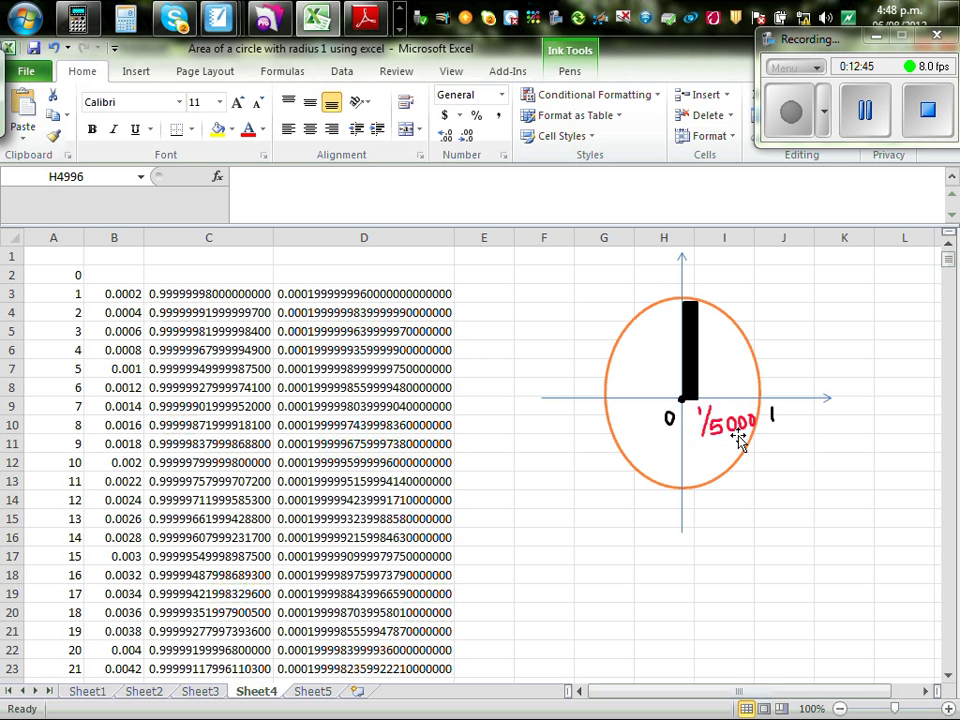
{"action": "left_click", "coordinate": [119, 291]}
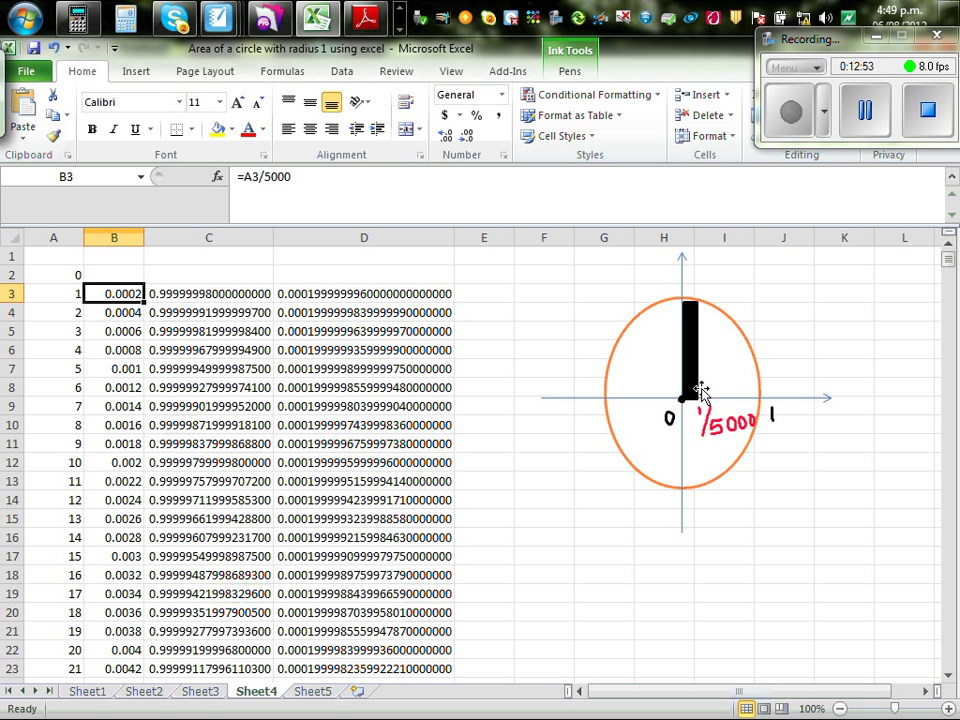
{"action": "left_click", "coordinate": [550, 395]}
Examine the square-root height formula in cell C3 and the rectangle area formula in cell D3 of Sheet4
{"action": "left_click", "coordinate": [333, 293]}
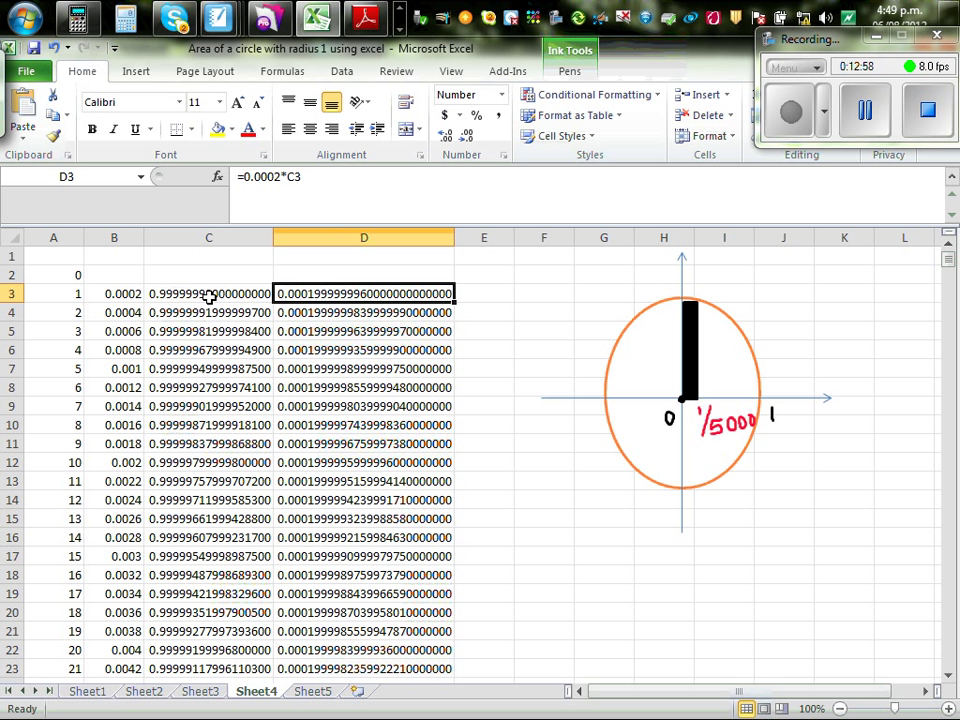
{"action": "left_click", "coordinate": [208, 295]}
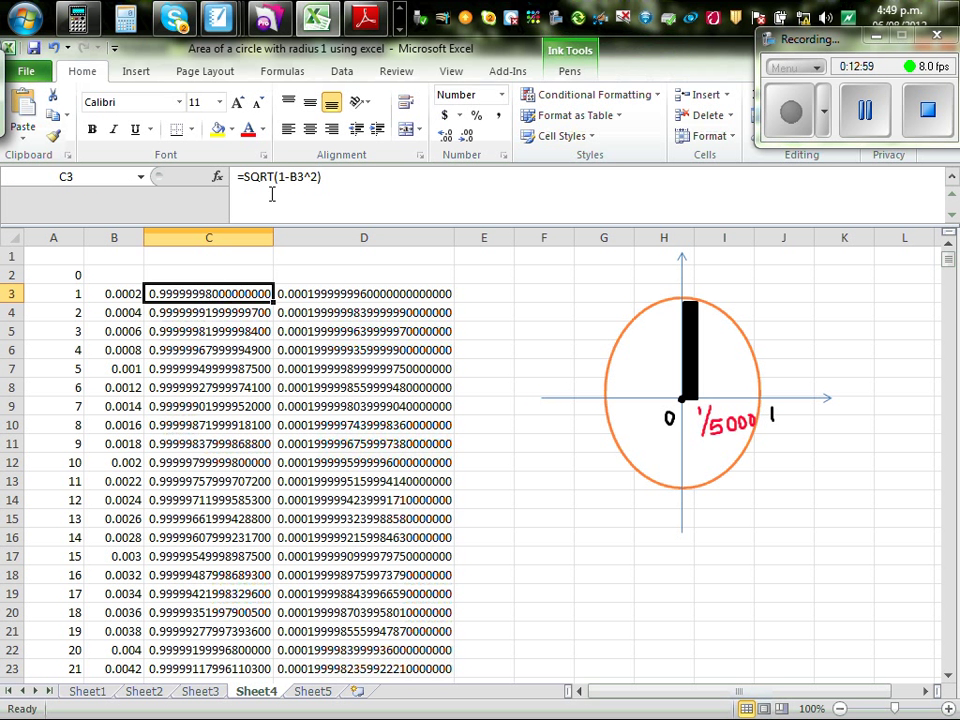
{"action": "left_click", "coordinate": [321, 198]}
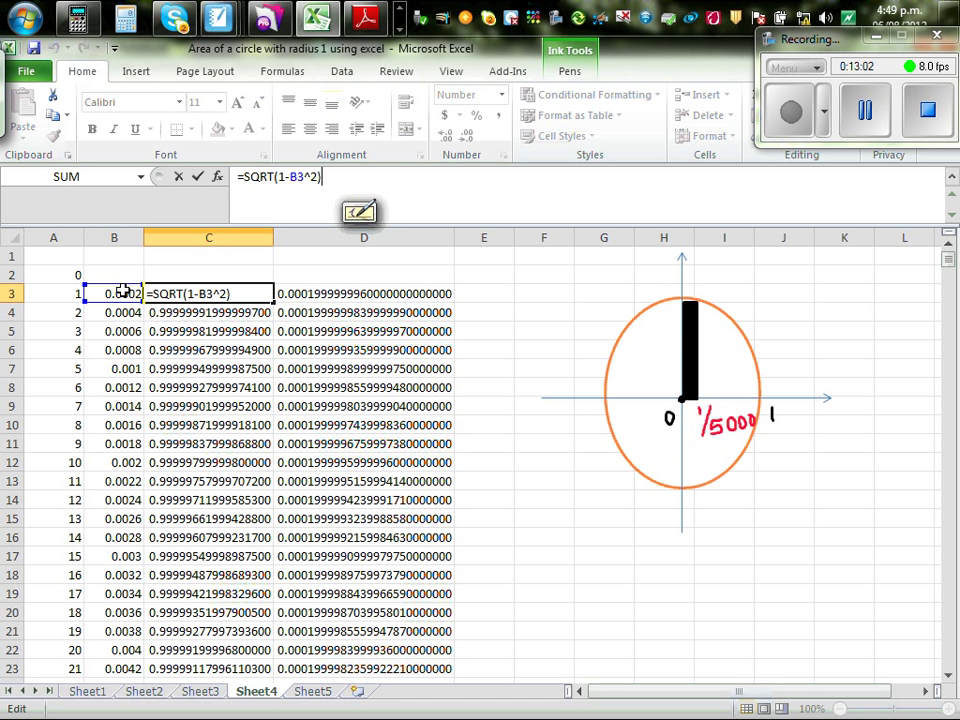
{"action": "left_click", "coordinate": [409, 293]}
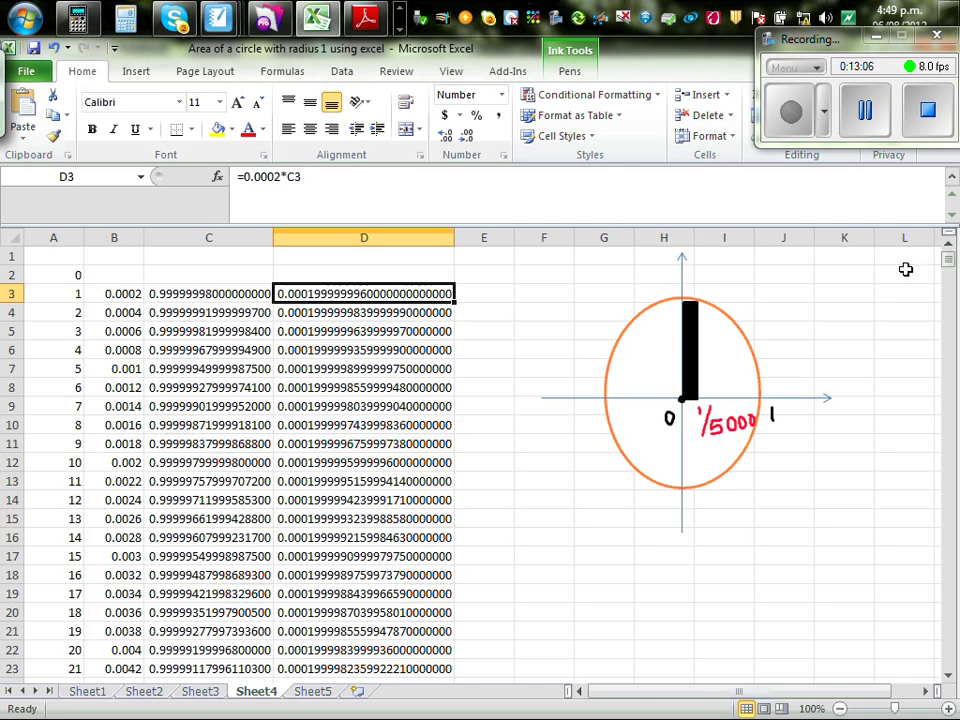
Examine the sum of rectangle areas in cell D5004 and the formula in D5006 that multiplies it by 4
{"action": "left_click_drag", "start_coordinate": [948, 258], "coordinate": [918, 680]}
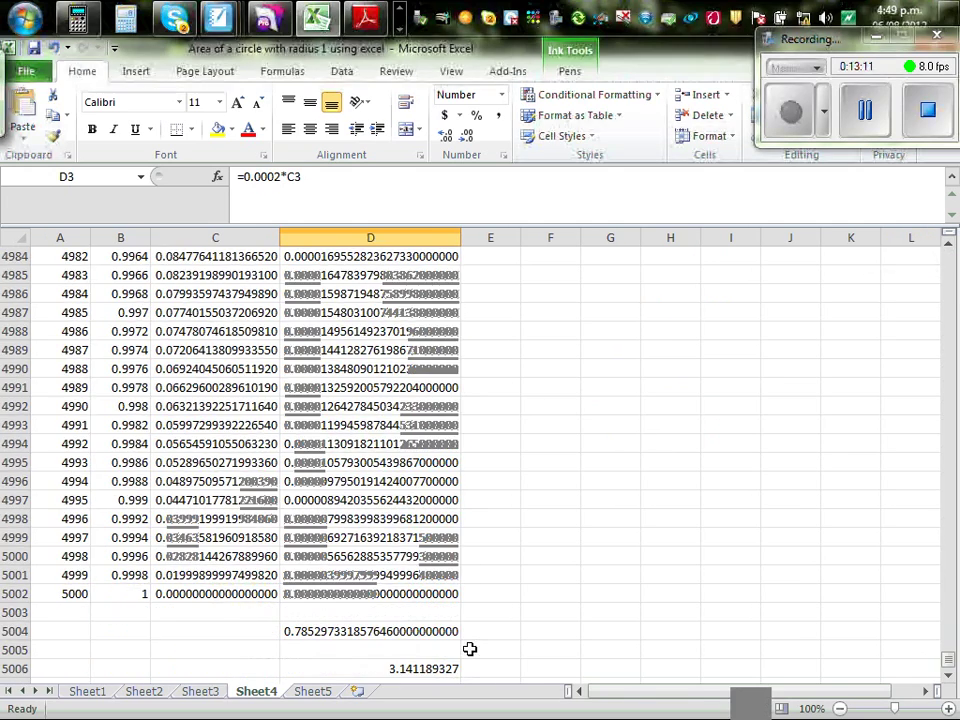
{"action": "left_click", "coordinate": [949, 677]}
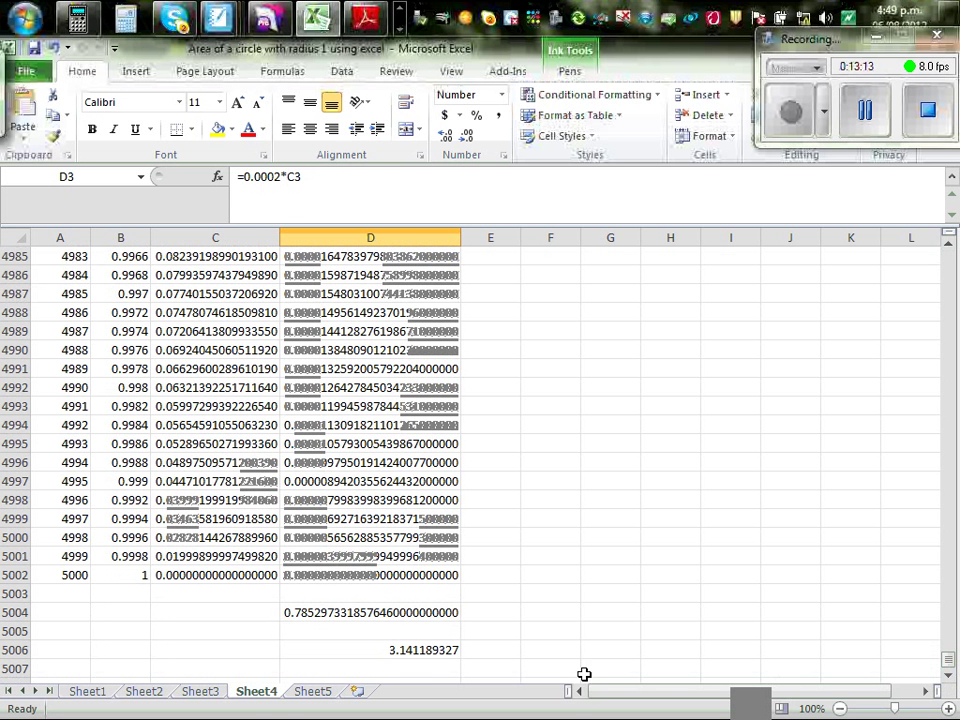
{"action": "left_click", "coordinate": [324, 613]}
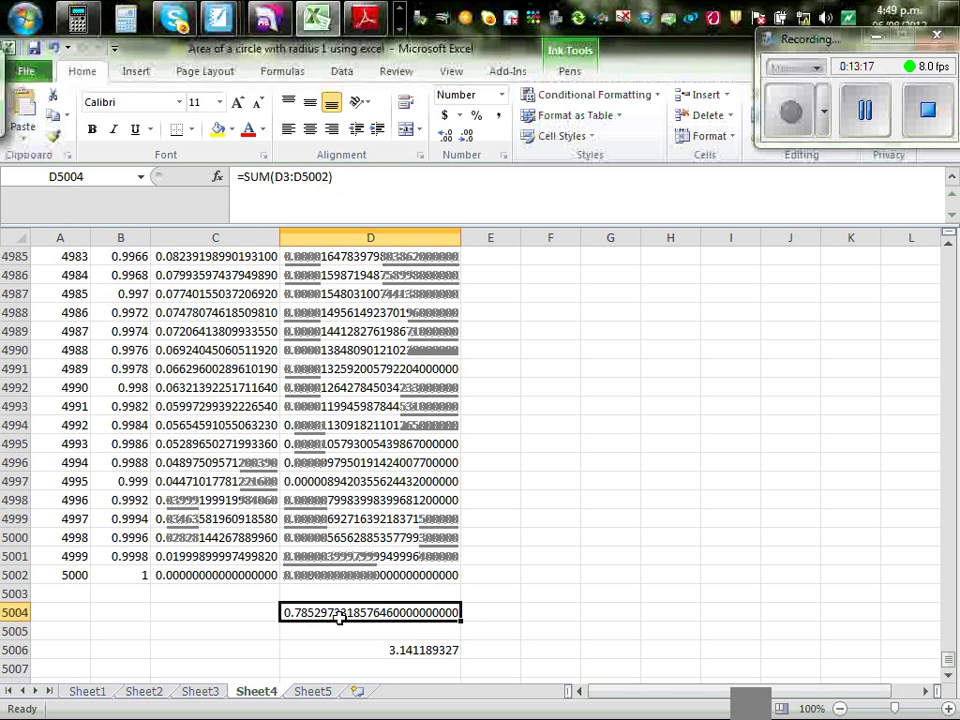
{"action": "left_click", "coordinate": [430, 650]}
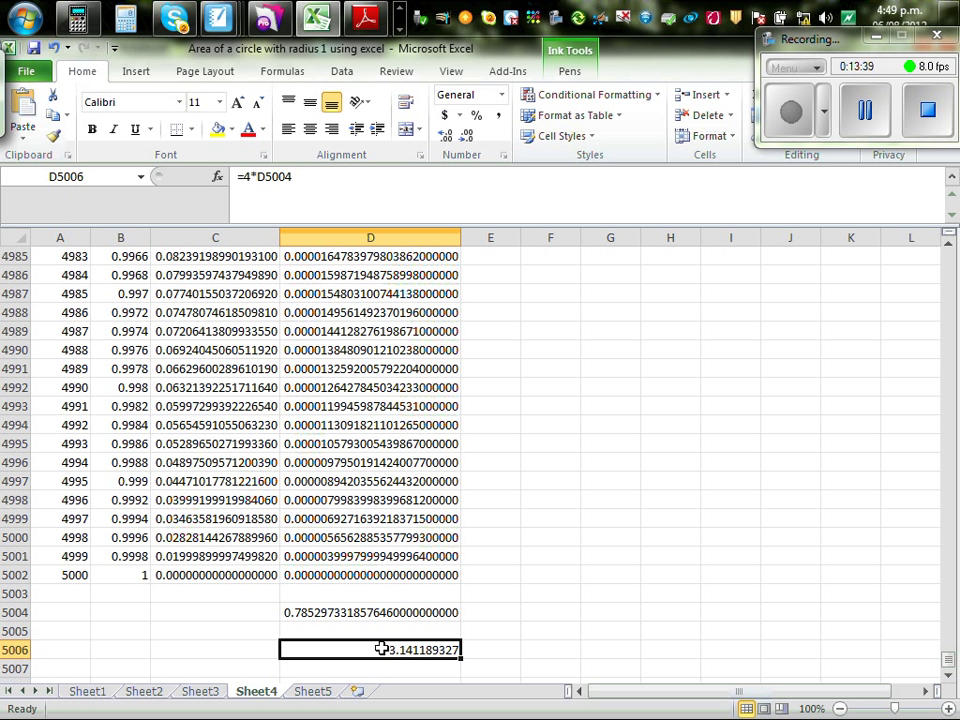
Evaluate π in the Casio graphing calculator, compare it with the circle area in D5006, and return to the Excel workbook
{"action": "left_click", "coordinate": [78, 16]}
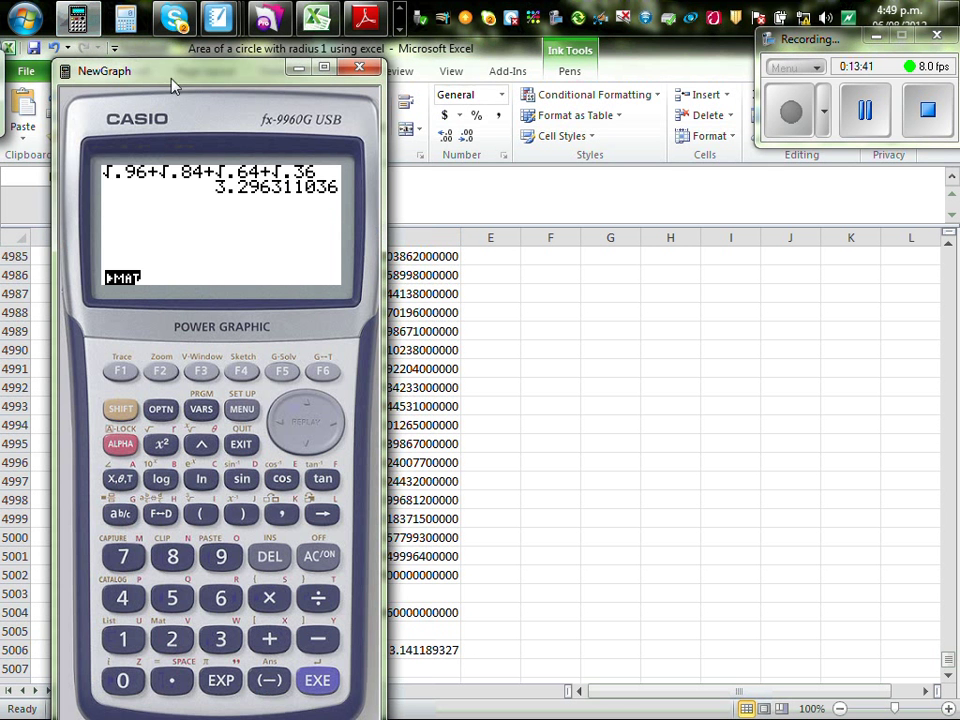
{"action": "left_click", "coordinate": [320, 557]}
{"action": "left_click", "coordinate": [120, 409]}
{"action": "left_click", "coordinate": [218, 681]}
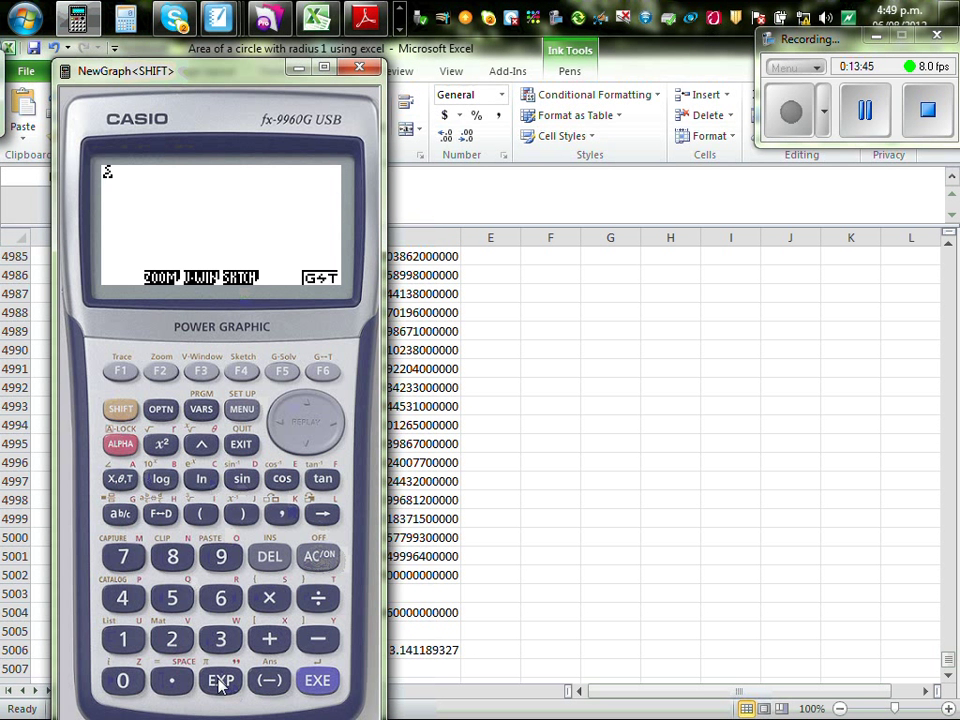
{"action": "left_click", "coordinate": [317, 681]}
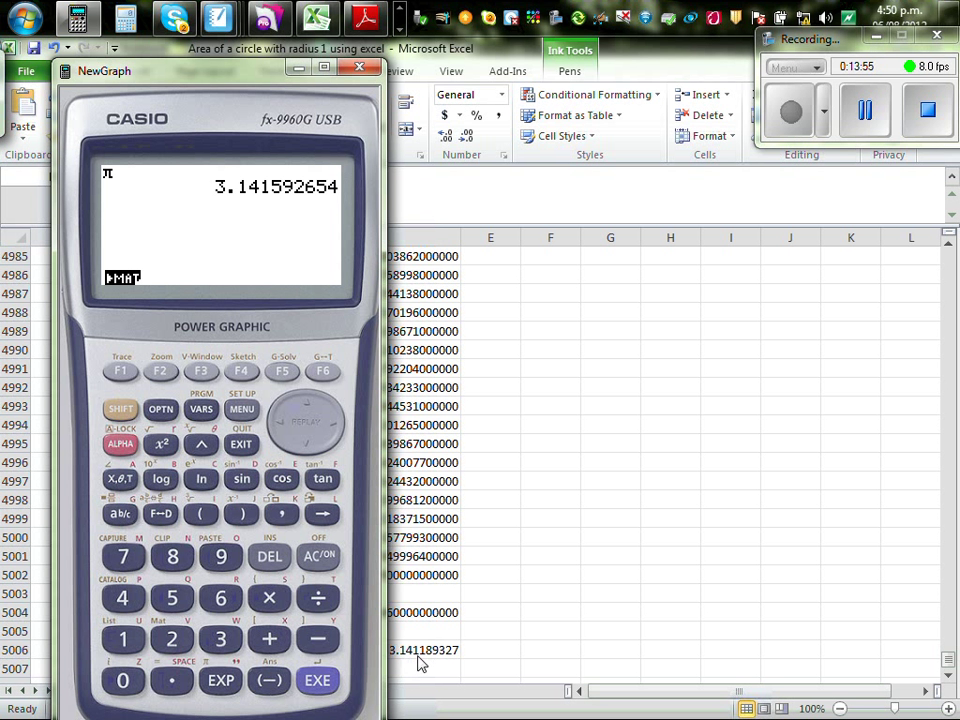
{"action": "key", "text": "alt+Tab"}
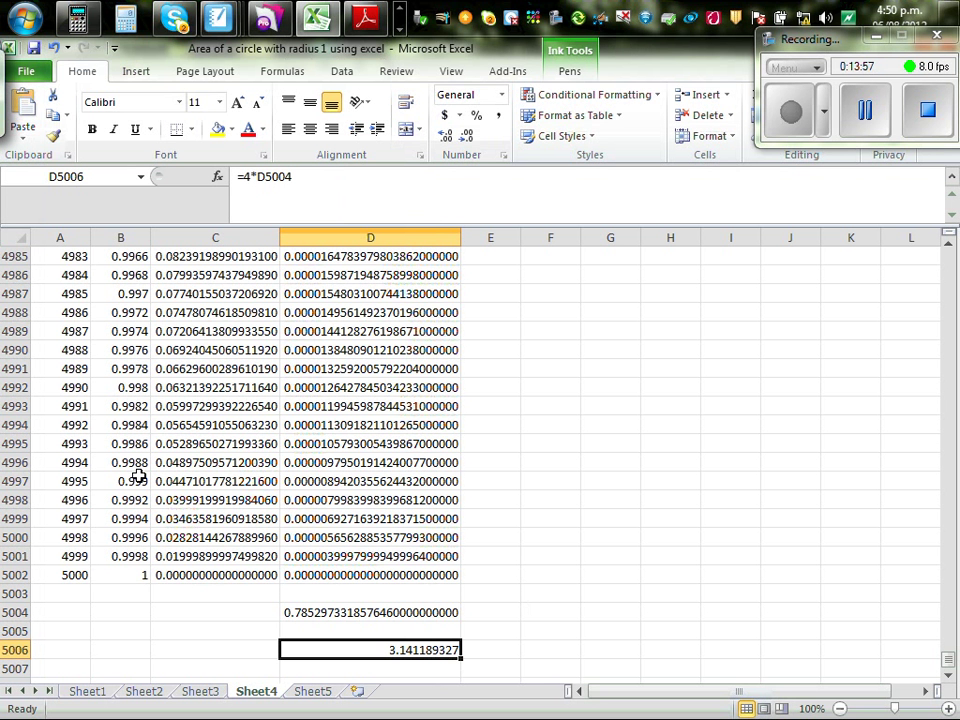